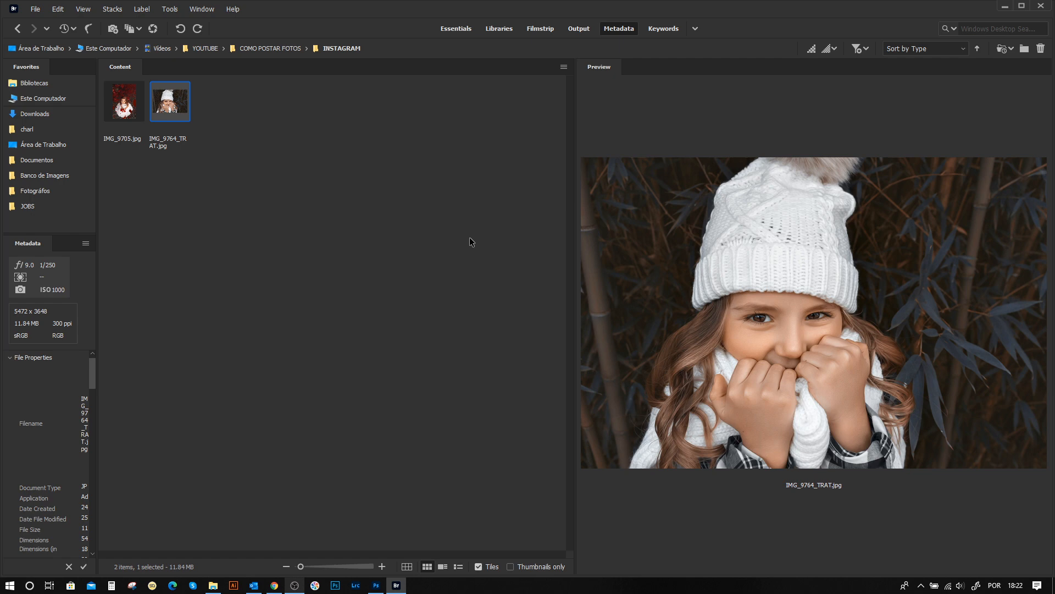
Switch to Chrome and read the Instagram help answer on image resolution and aspect ratios for shared photos.
{"action": "left_click", "coordinate": [274, 585]}
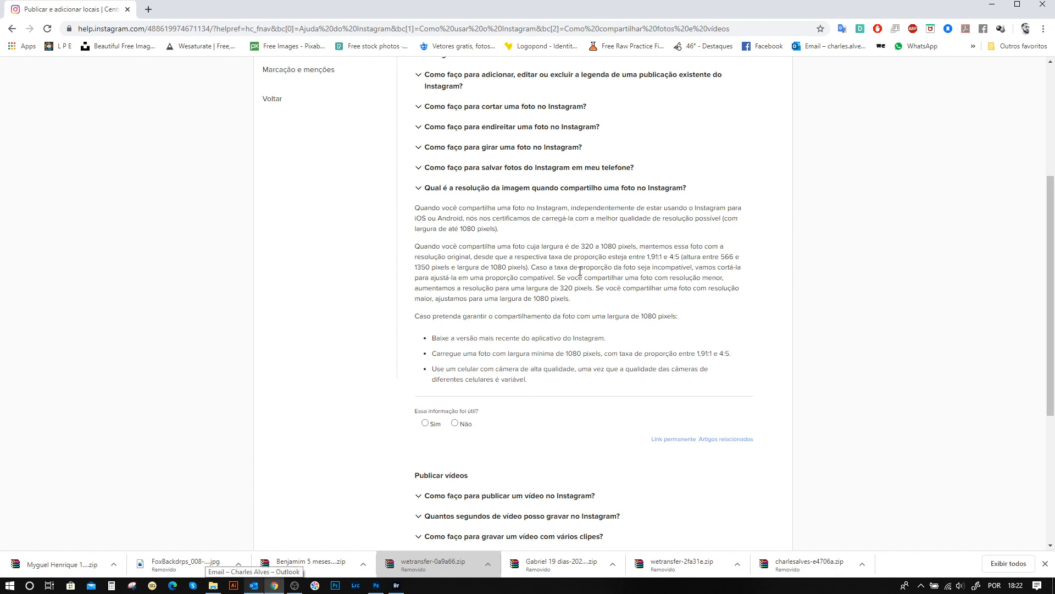
{"action": "mouse_move", "coordinate": [1050, 207]}
{"action": "left_mouse_down"}
{"action": "mouse_move", "coordinate": [1051, 93]}
{"action": "mouse_move", "coordinate": [1054, 199]}
{"action": "mouse_move", "coordinate": [1047, 190]}
{"action": "left_mouse_up"}
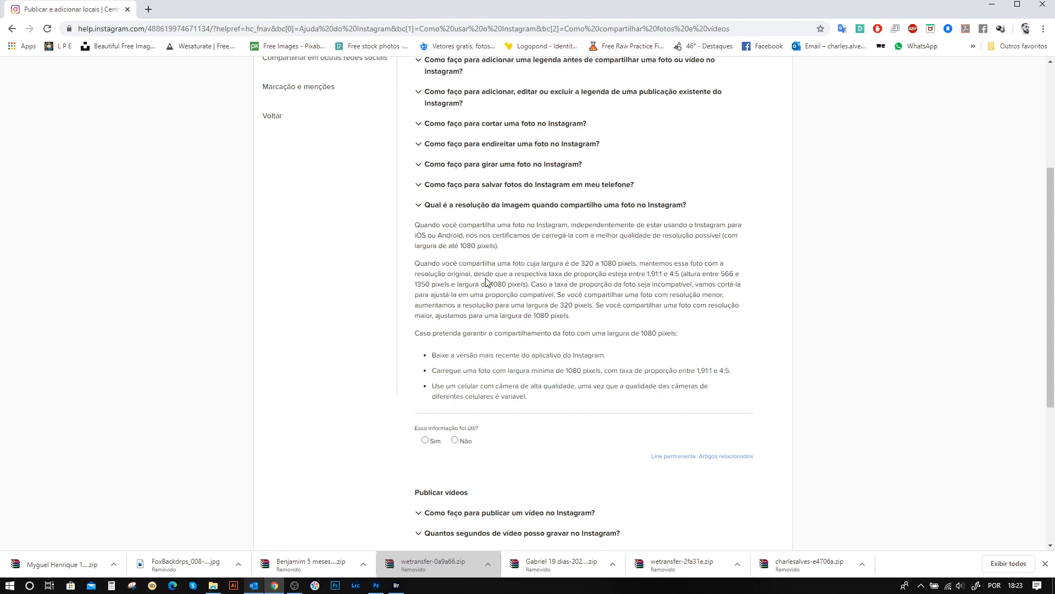
Switch to Photoshop and create a new square document 1080 x 1080 pixels at 72 pixels/inch in RGB Color.
{"action": "left_click", "coordinate": [374, 585]}
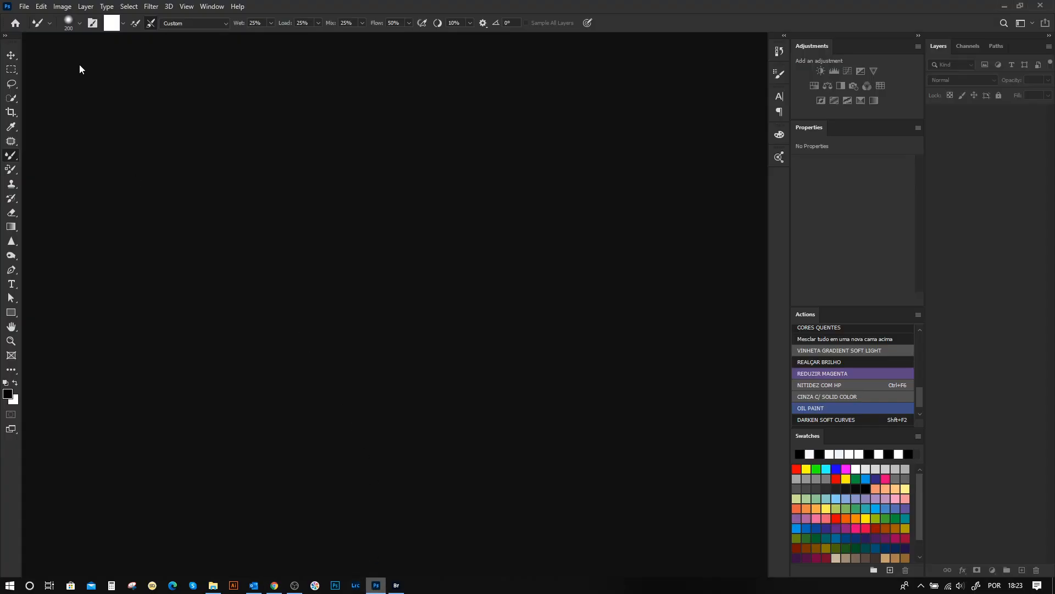
{"action": "left_click", "coordinate": [25, 8]}
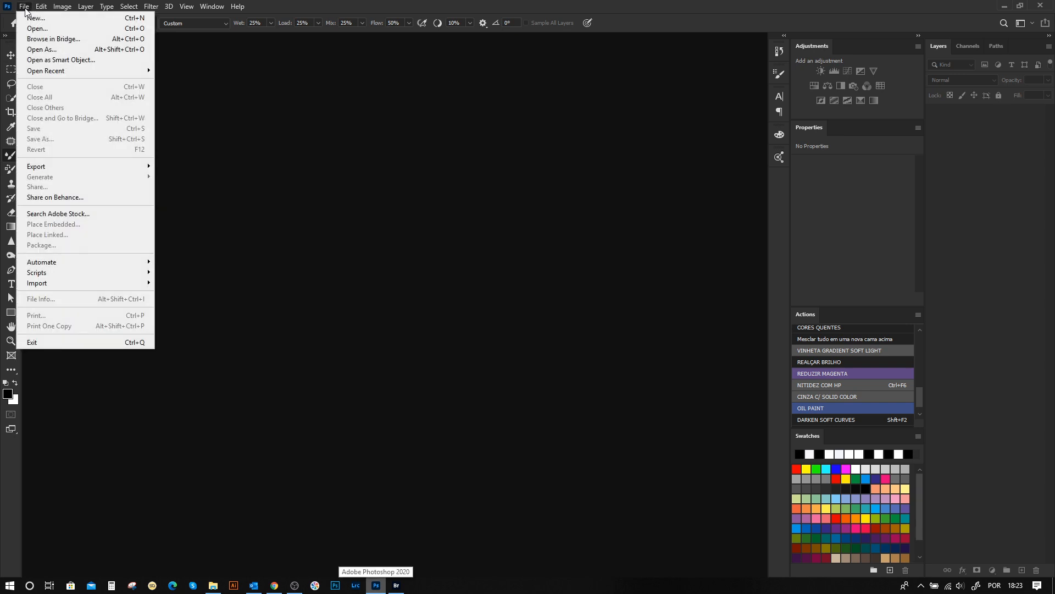
{"action": "left_click", "coordinate": [32, 17]}
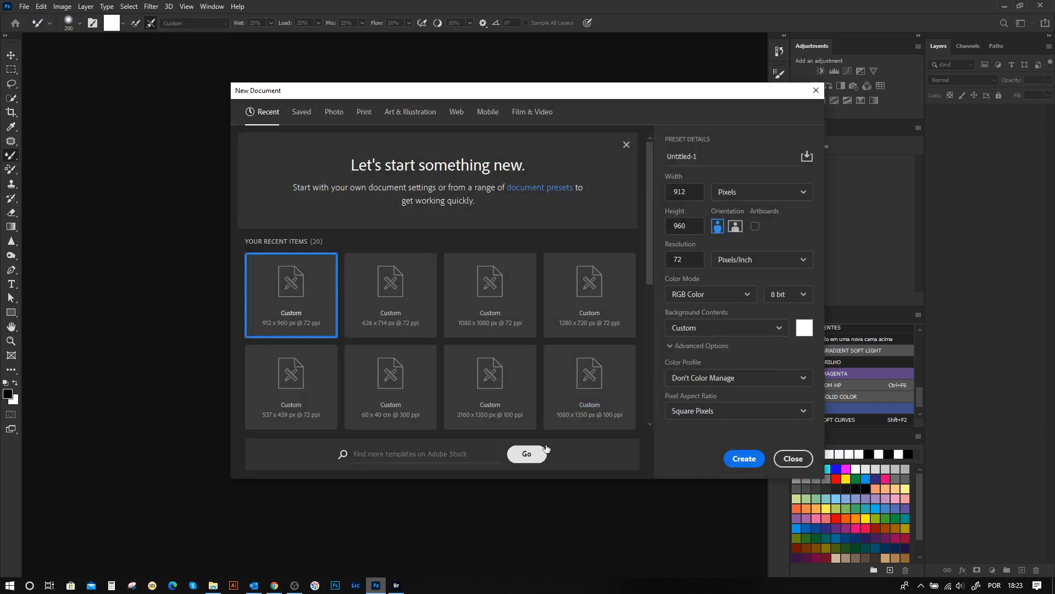
{"action": "left_click", "coordinate": [693, 194]}
{"action": "type", "text": "1080"}
{"action": "key", "text": "Tab"}
{"action": "type", "text": "10"}
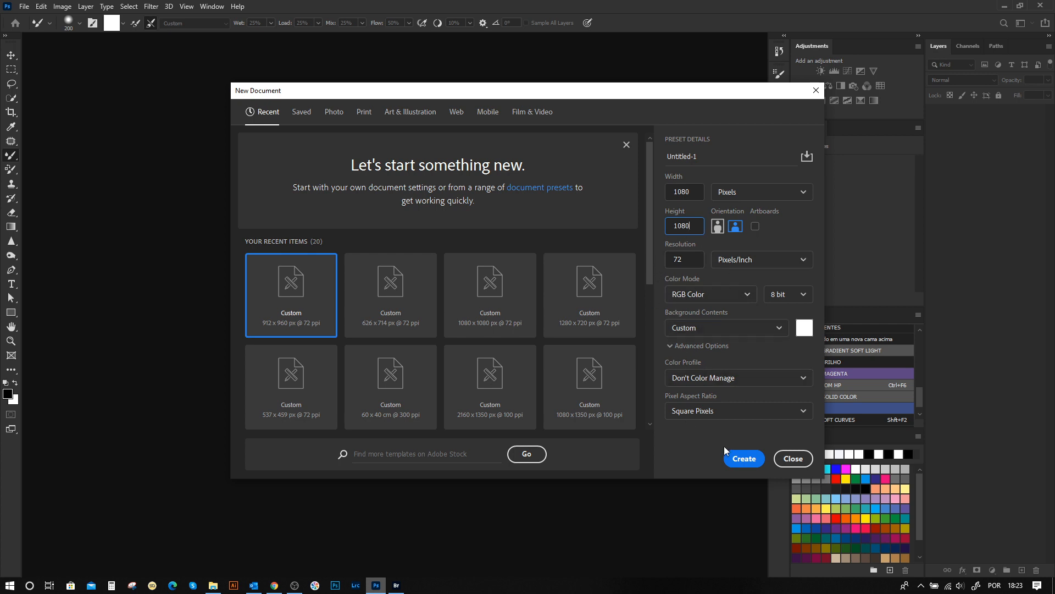
{"action": "left_click", "coordinate": [743, 458]}
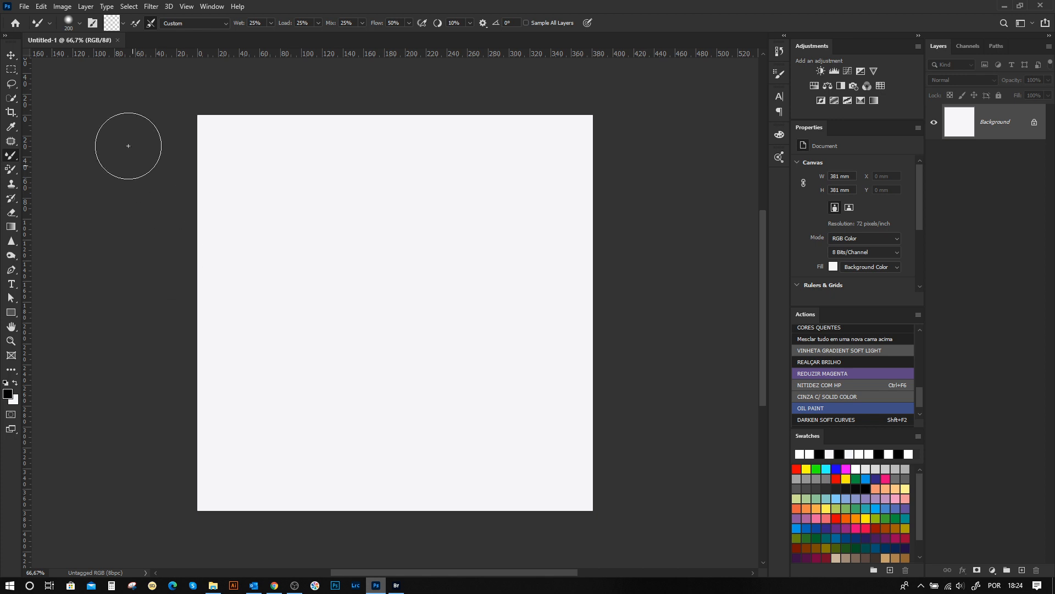
Create a second, portrait document 1080 pixels wide and 1350 pixels high.
{"action": "left_click", "coordinate": [25, 7]}
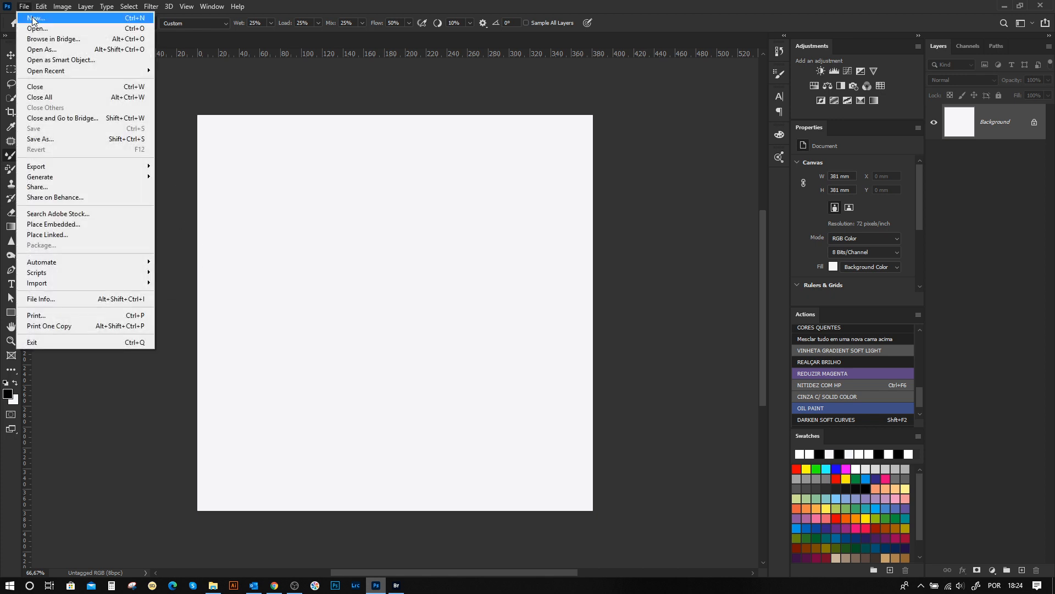
{"action": "left_click", "coordinate": [35, 18]}
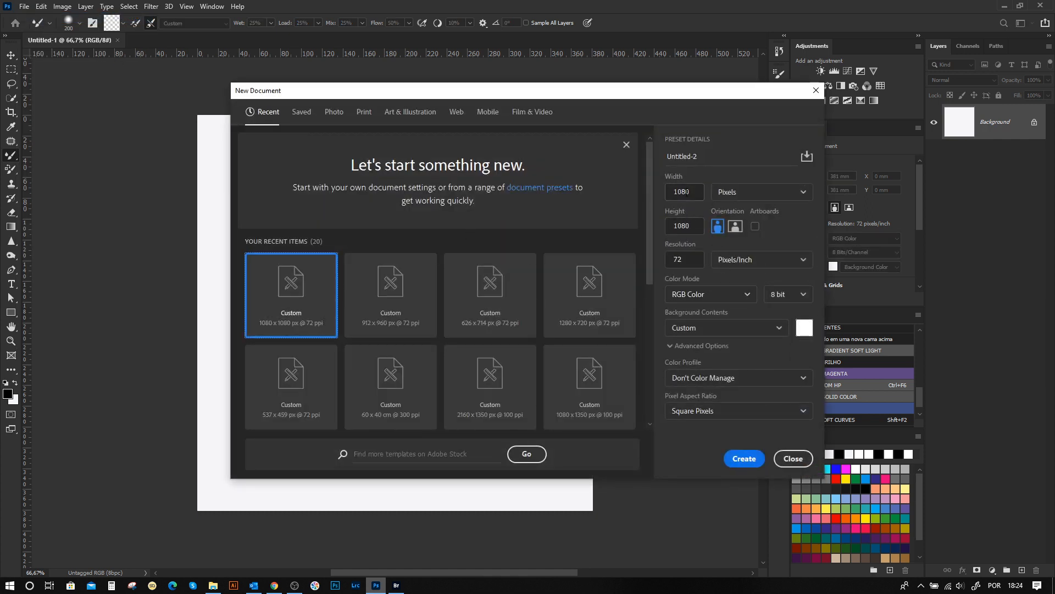
{"action": "double_click", "coordinate": [682, 226]}
{"action": "type", "text": "1350"}
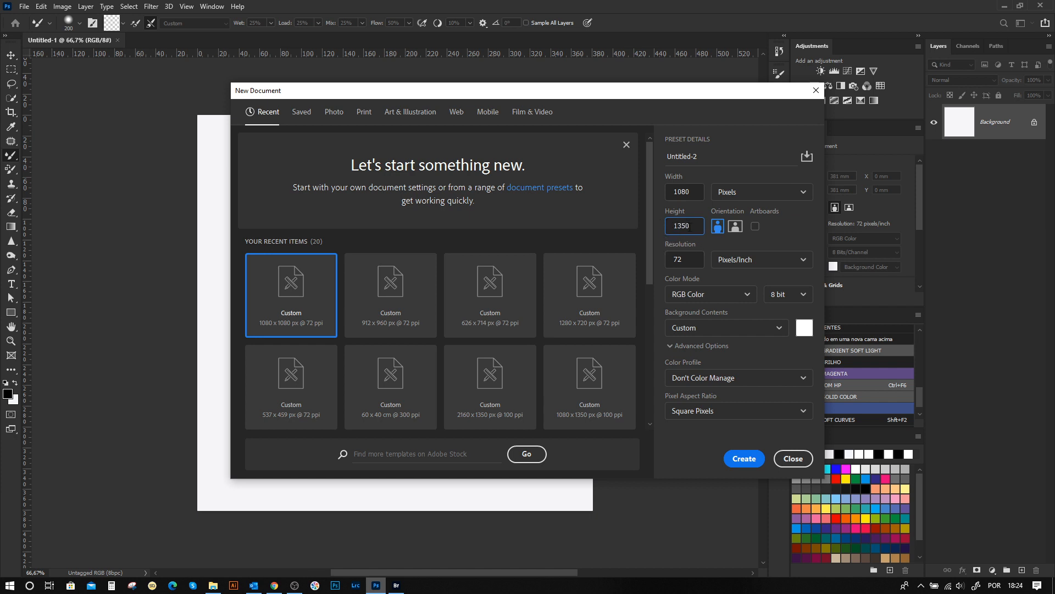
{"action": "left_click", "coordinate": [744, 458]}
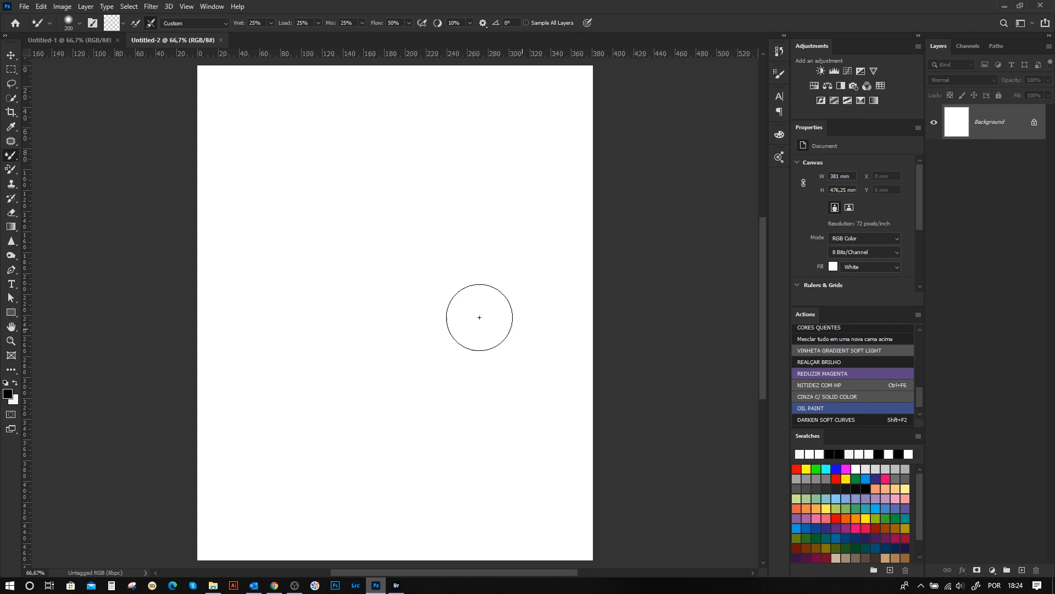
Compare the square canvas with the portrait canvas, ending on the portrait document.
{"action": "left_click", "coordinate": [69, 39]}
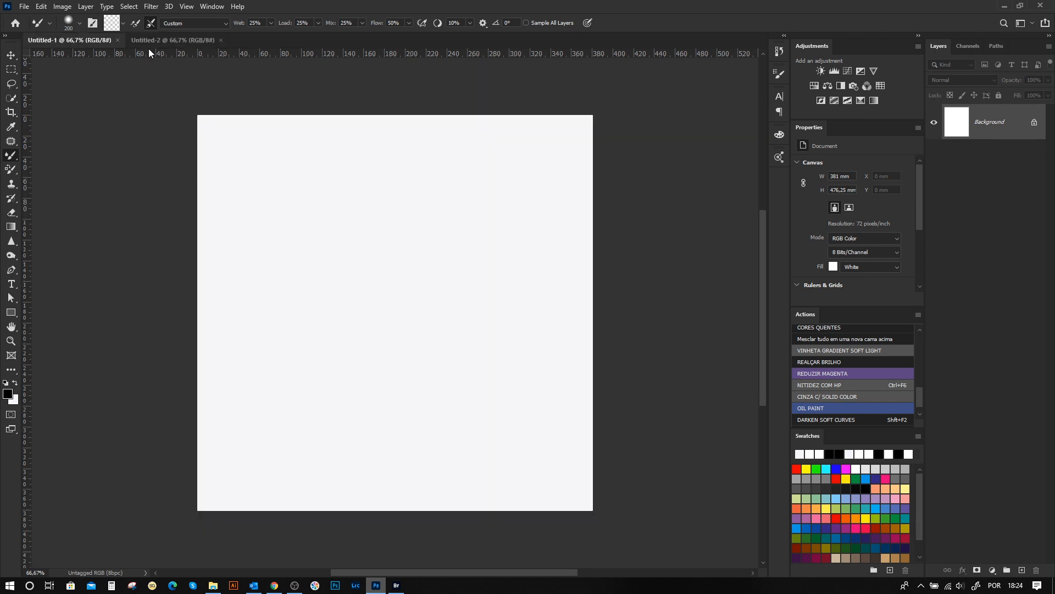
{"action": "left_click", "coordinate": [151, 41]}
{"action": "left_click", "coordinate": [98, 39]}
{"action": "left_click", "coordinate": [197, 41]}
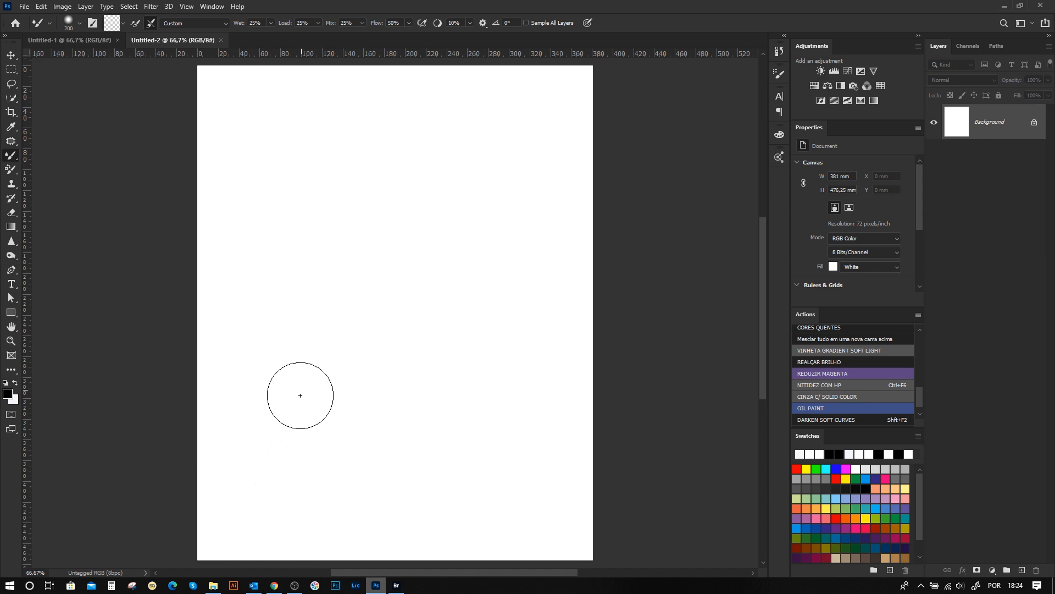
Switch to Bridge and place IMG_9705.jpg from the INSTAGRAM folder into the portrait document.
{"action": "left_click", "coordinate": [396, 585]}
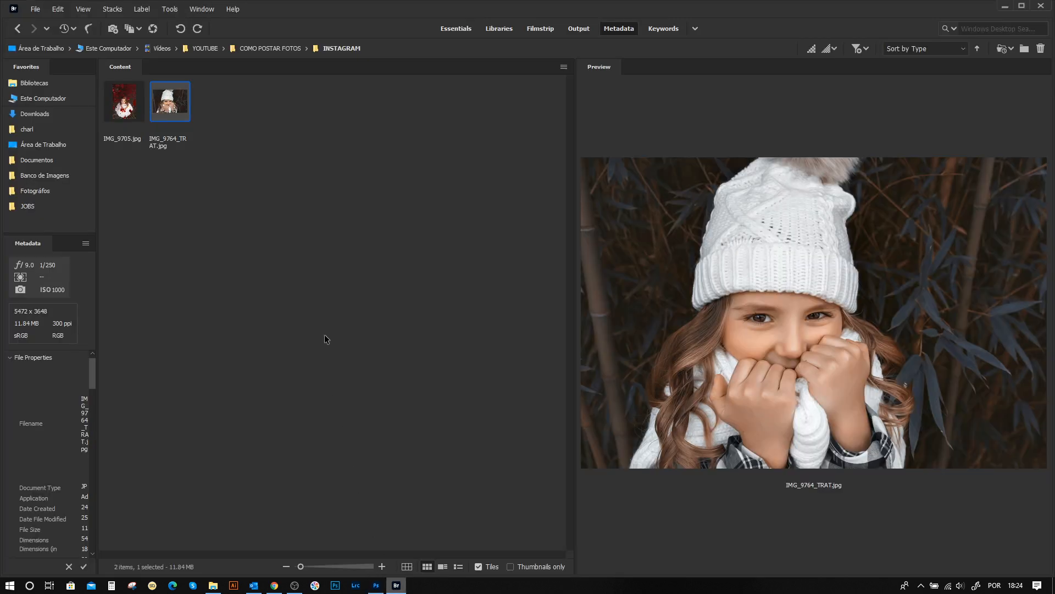
{"action": "left_click_drag", "start_coordinate": [206, 185], "coordinate": [132, 118]}
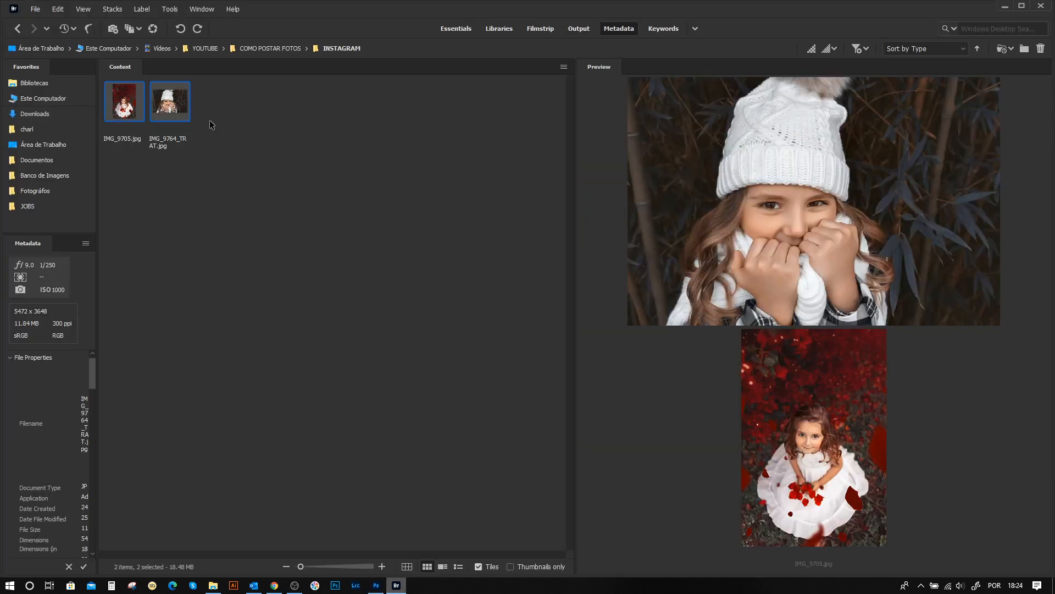
{"action": "left_click", "coordinate": [198, 168]}
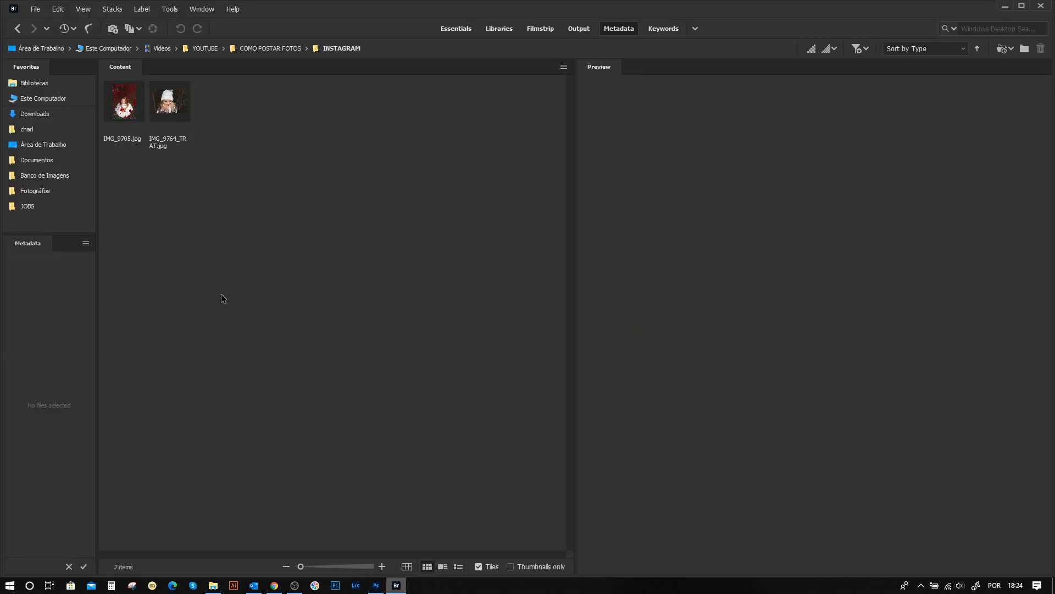
{"action": "left_click_drag", "start_coordinate": [124, 106], "coordinate": [193, 234]}
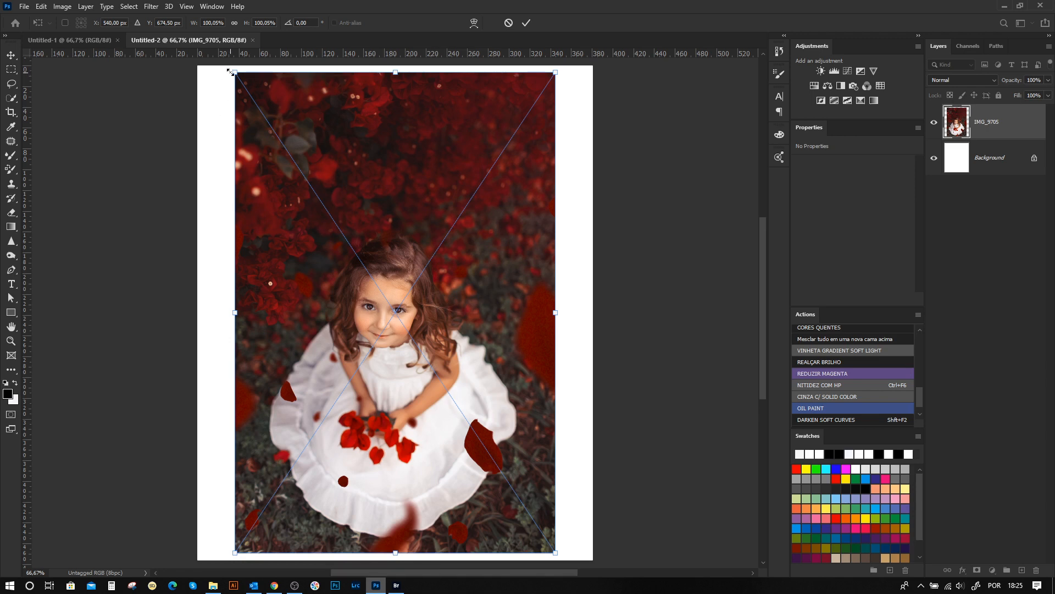
Scale the placed photo to about 123% so it spans the portrait canvas width, adjust its vertical position and commit the transform.
{"action": "left_click_drag", "start_coordinate": [233, 71], "coordinate": [243, 161]}
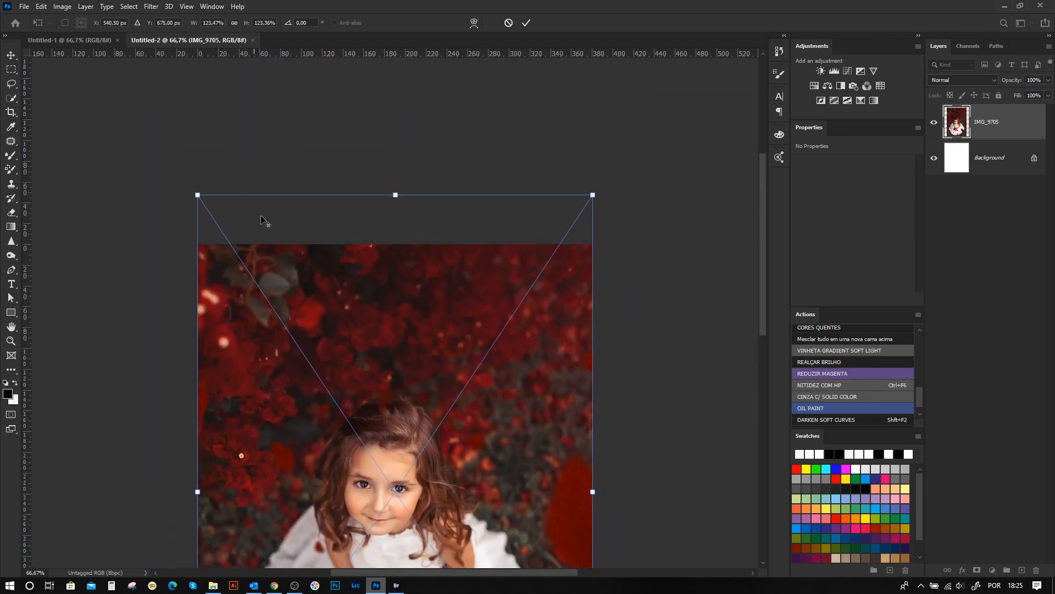
{"action": "scroll", "coordinate": [385, 418], "scroll_direction": "down", "scroll_amount": 5}
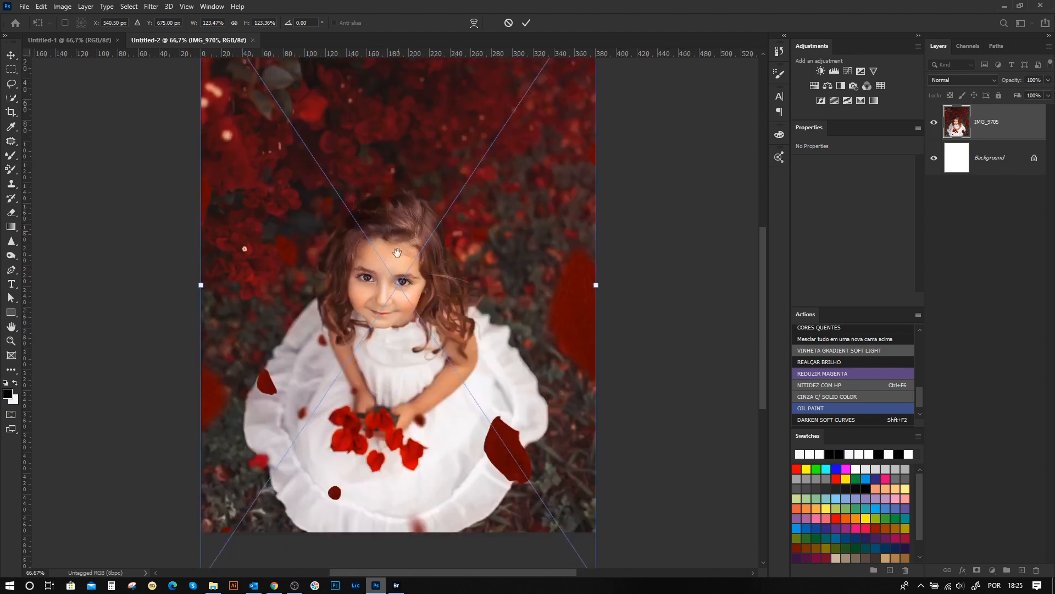
{"action": "left_click_drag", "start_coordinate": [392, 418], "coordinate": [394, 387]}
{"action": "key", "text": "Return"}
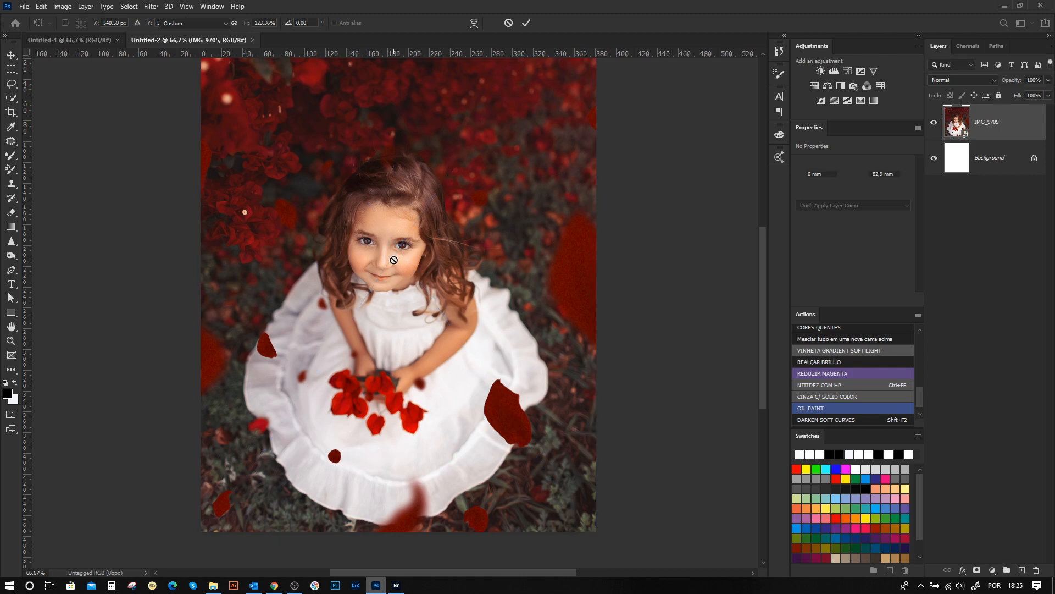
{"action": "key", "text": "ctrl+minus"}
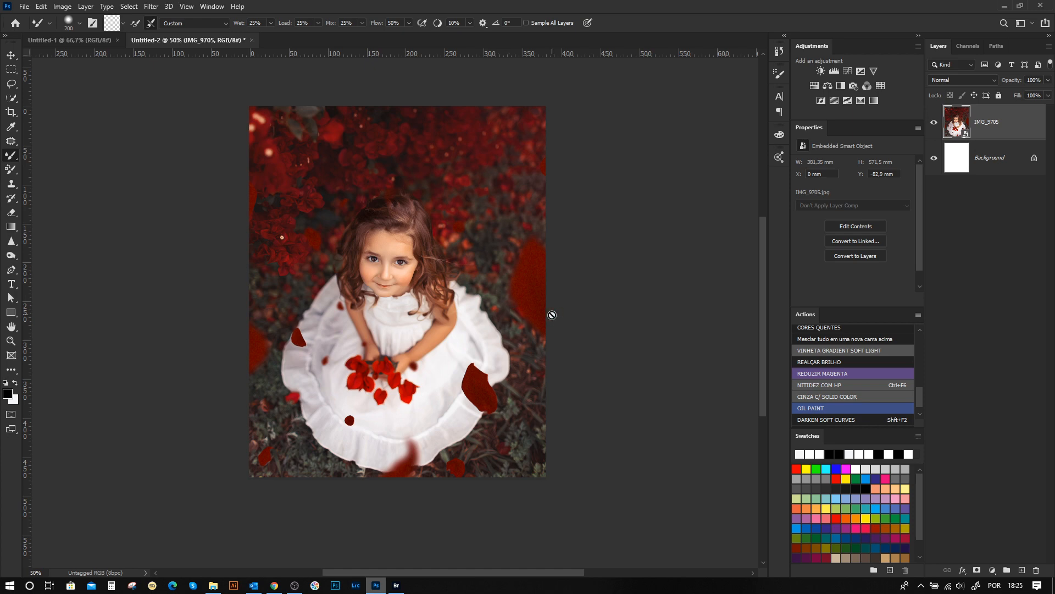
{"action": "left_click", "coordinate": [49, 23]}
{"action": "left_click", "coordinate": [175, 152]}
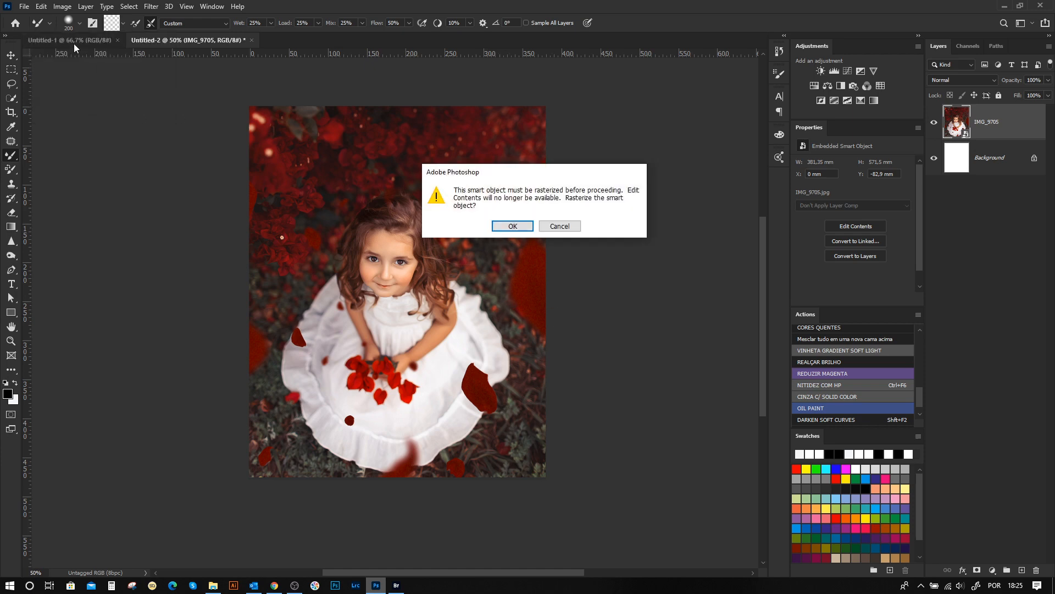
{"action": "key", "text": "Escape"}
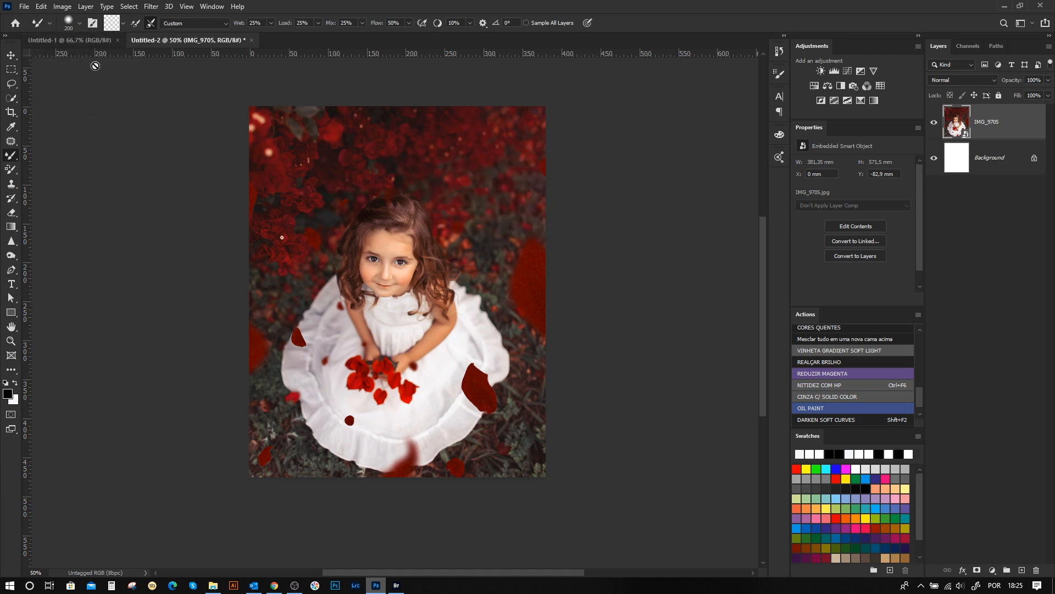
Place IMG_9705.jpg from Bridge into the square document, enlarge it to fill the canvas width and shift it upward to frame the girl.
{"action": "left_click", "coordinate": [83, 41]}
{"action": "key", "text": "alt+Tab"}
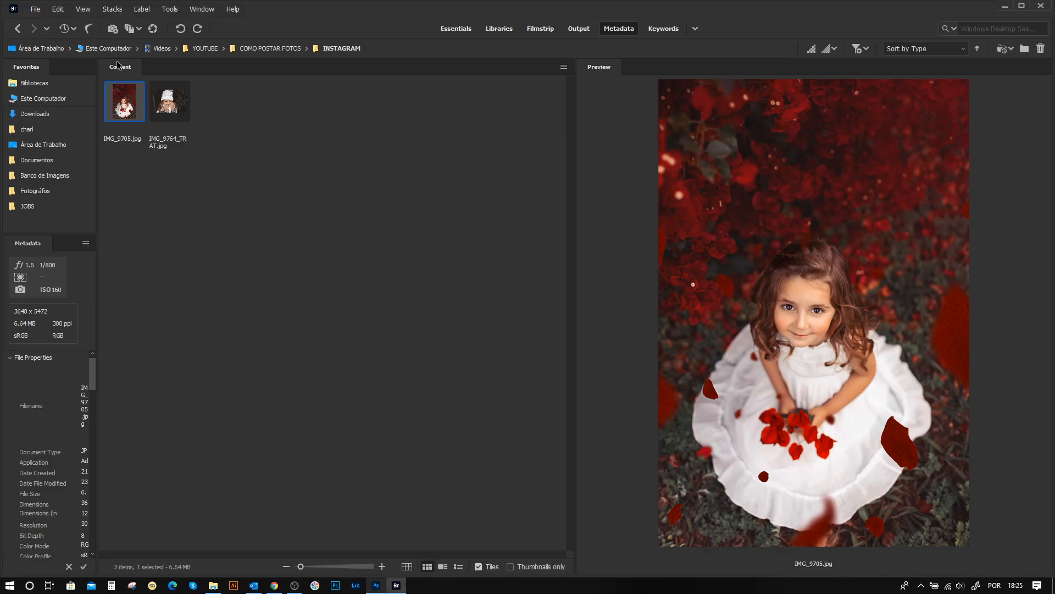
{"action": "left_click_drag", "start_coordinate": [121, 101], "coordinate": [411, 382]}
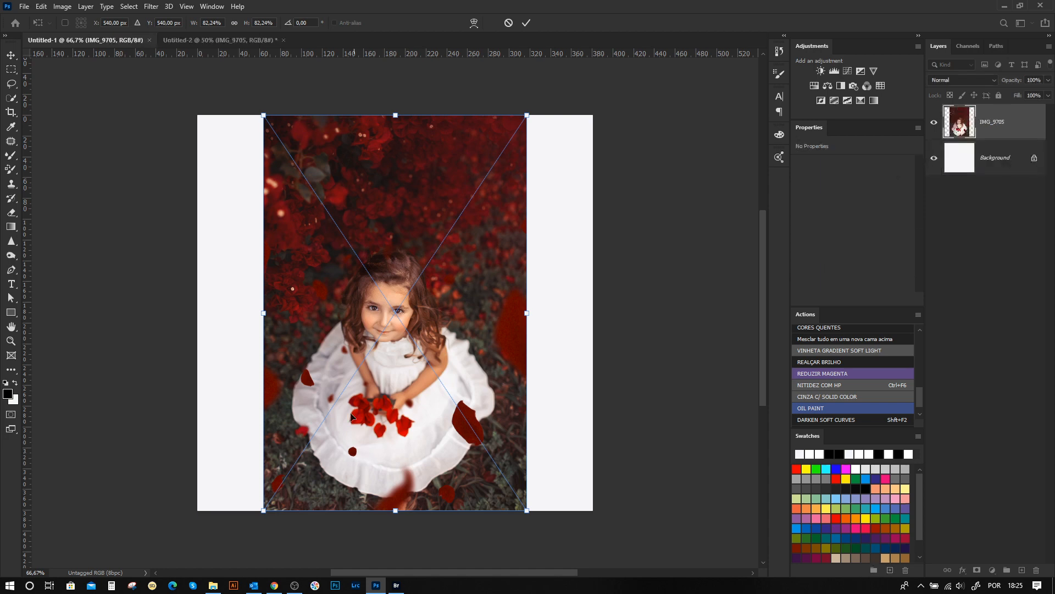
{"action": "left_click_drag", "start_coordinate": [262, 111], "coordinate": [140, 85]}
{"action": "left_click_drag", "start_coordinate": [343, 423], "coordinate": [344, 334]}
{"action": "left_click_drag", "start_coordinate": [596, 545], "coordinate": [597, 548]}
{"action": "key", "text": "Return"}
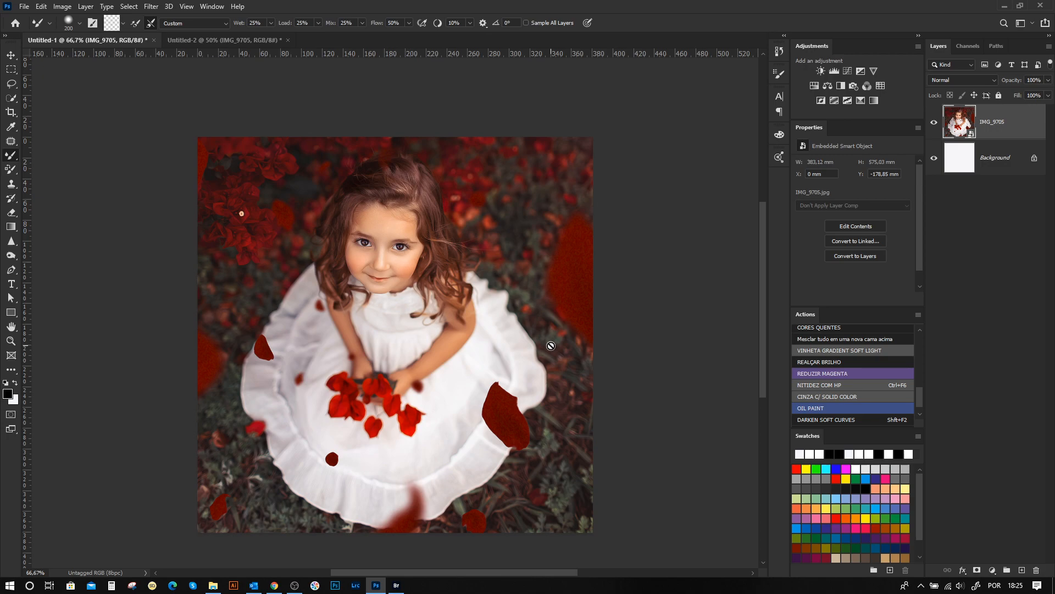
Delete the enlarged photo layer and place IMG_9705.jpg from Bridge again, fitted to the full height of the square canvas.
{"action": "key", "text": "Delete"}
{"action": "key", "text": "alt+Tab"}
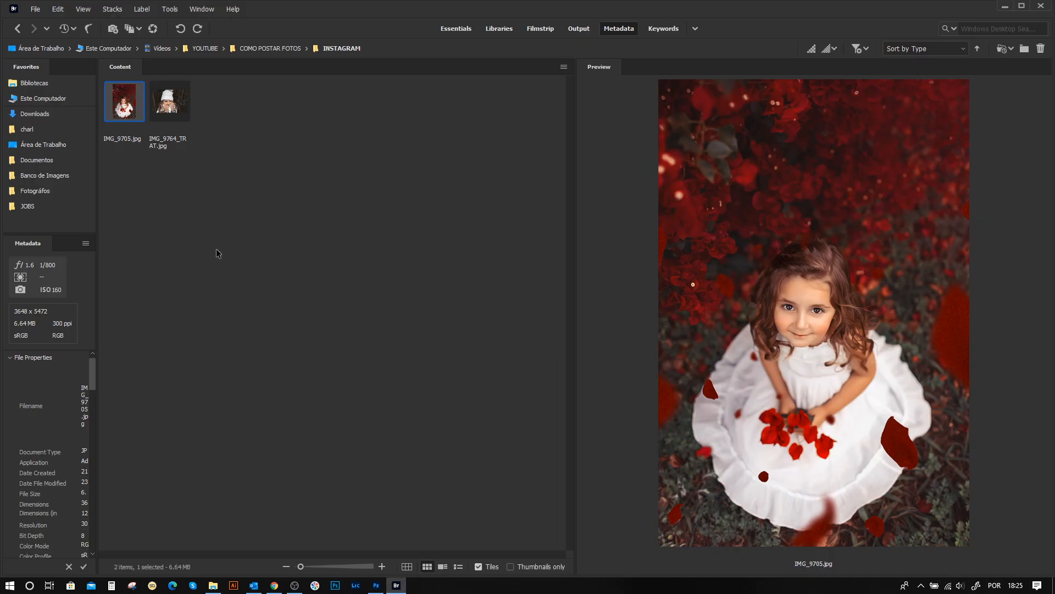
{"action": "left_click_drag", "start_coordinate": [126, 108], "coordinate": [365, 398]}
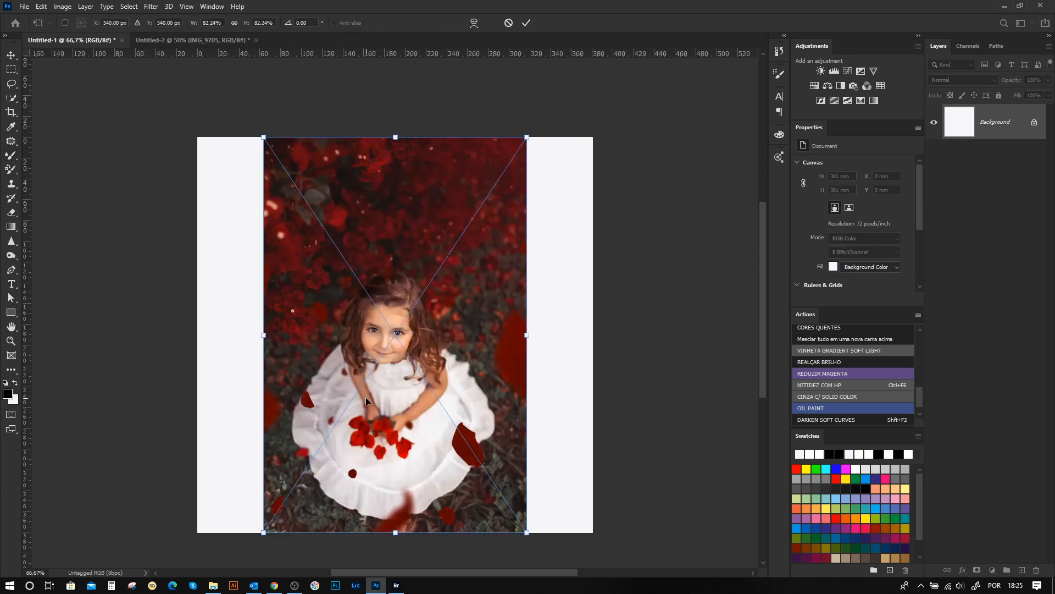
{"action": "key", "text": "Return"}
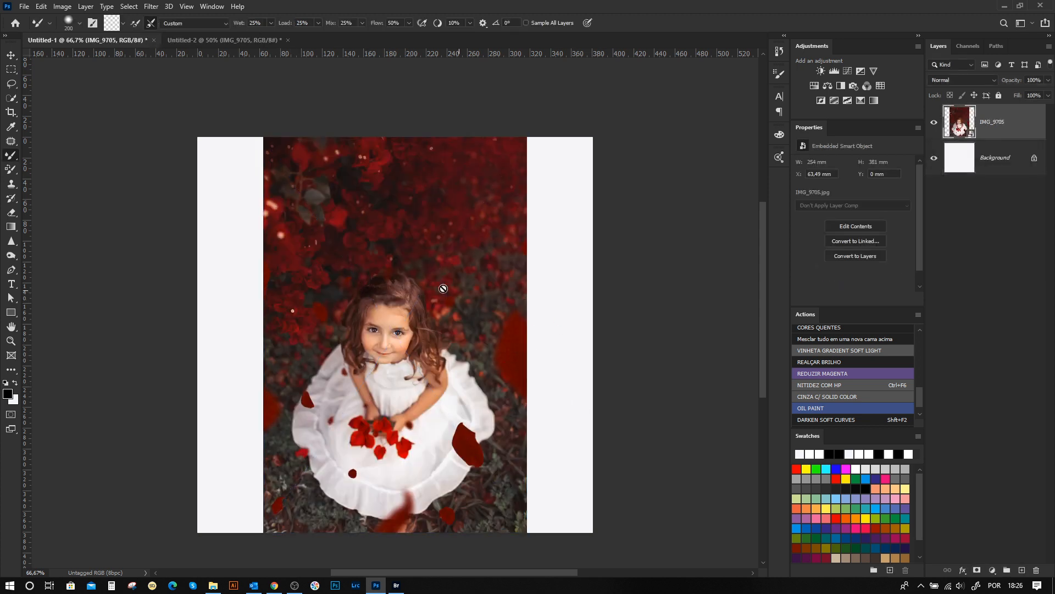
Add a Solid Color fill layer between the background and the photo, sampling a photo red and softening it to a muted reddish brown.
{"action": "left_click", "coordinate": [11, 54]}
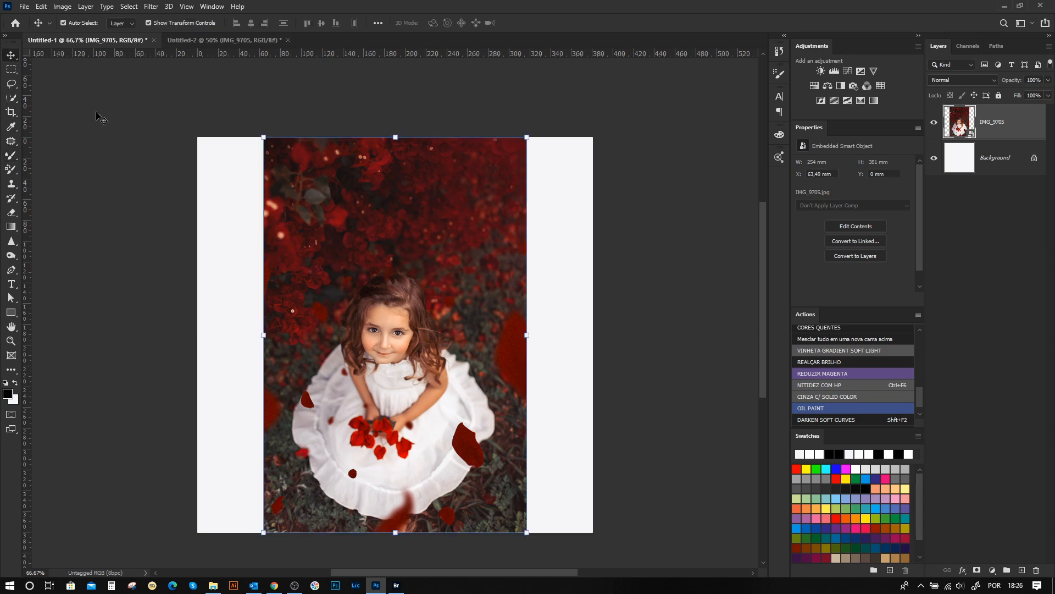
{"action": "left_click", "coordinate": [993, 159]}
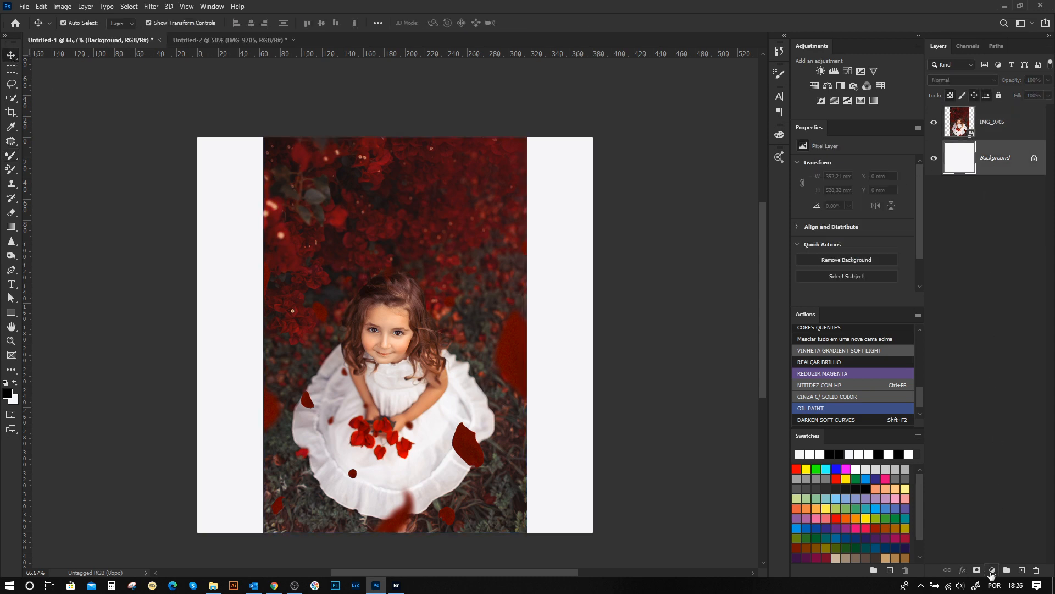
{"action": "left_click", "coordinate": [992, 572]}
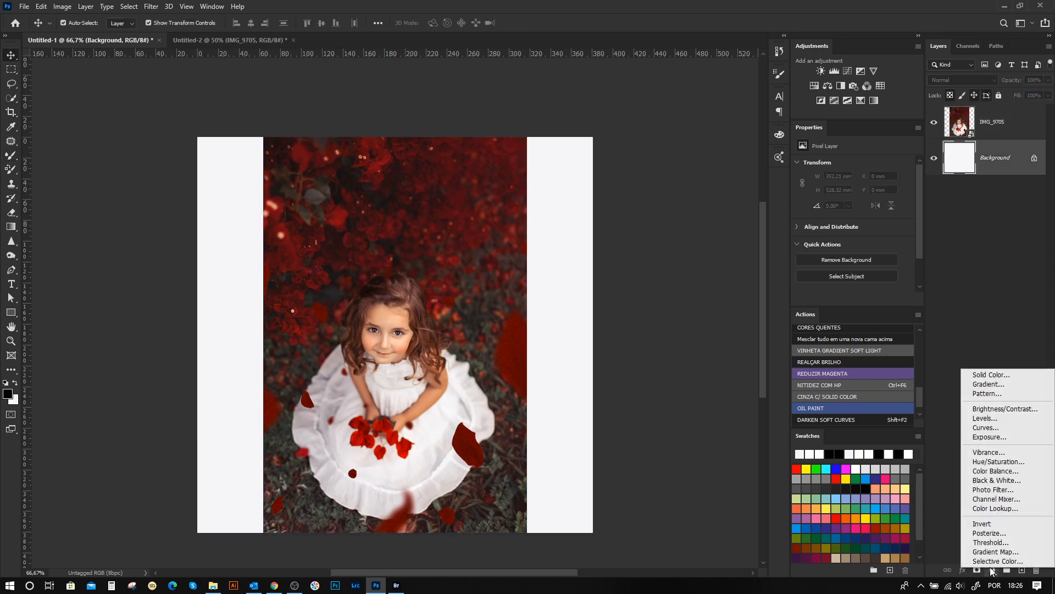
{"action": "left_click", "coordinate": [985, 369]}
{"action": "left_click_drag", "start_coordinate": [515, 492], "coordinate": [499, 288]}
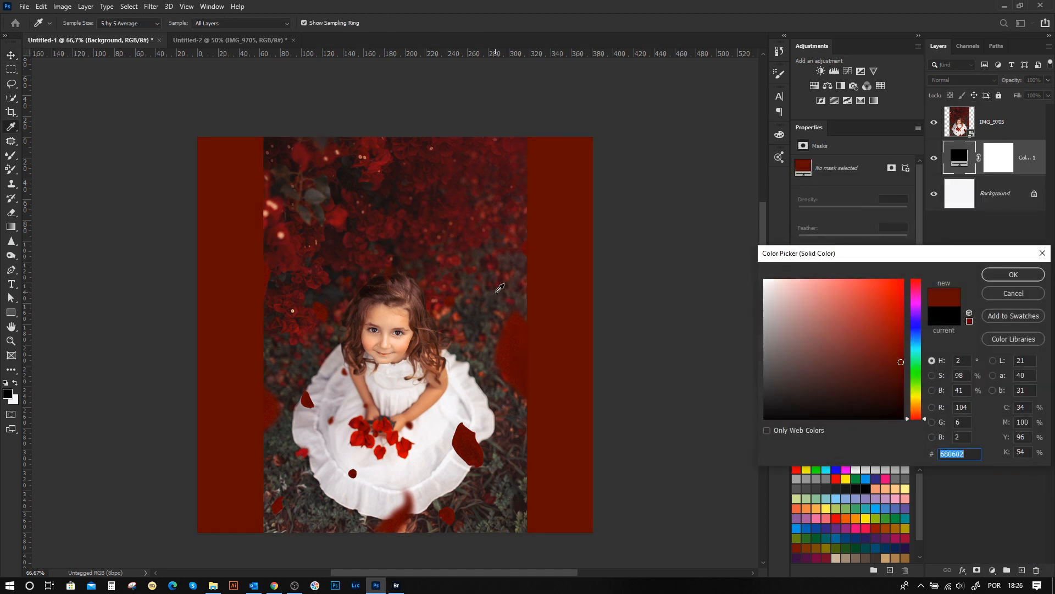
{"action": "mouse_move", "coordinate": [862, 323]}
{"action": "left_mouse_down"}
{"action": "mouse_move", "coordinate": [845, 319]}
{"action": "mouse_move", "coordinate": [876, 353]}
{"action": "mouse_move", "coordinate": [848, 358]}
{"action": "mouse_move", "coordinate": [843, 348]}
{"action": "left_mouse_up"}
{"action": "left_click", "coordinate": [1013, 274]}
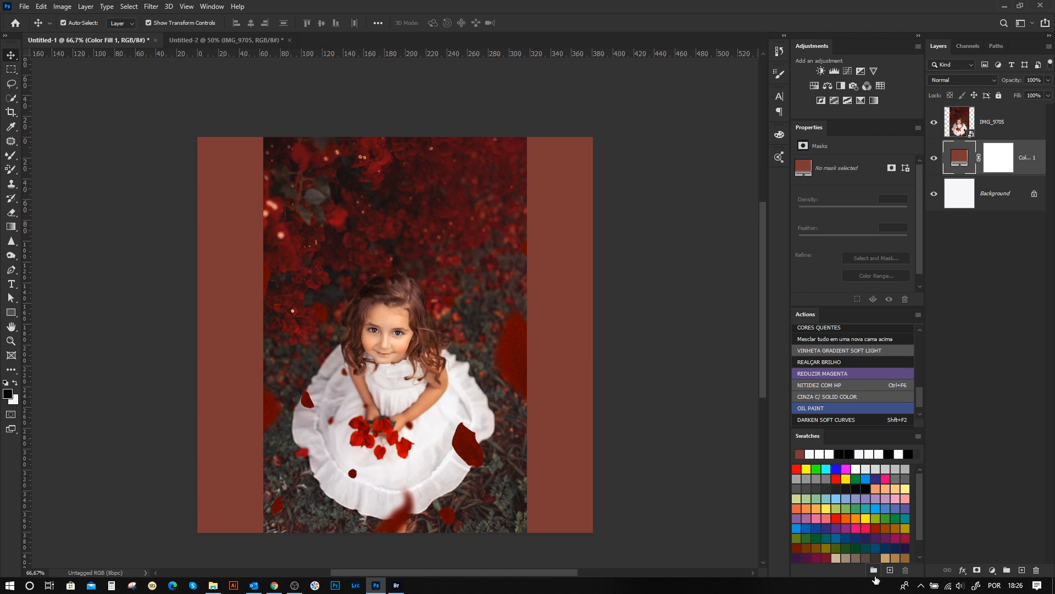
{"action": "left_click", "coordinate": [922, 585]}
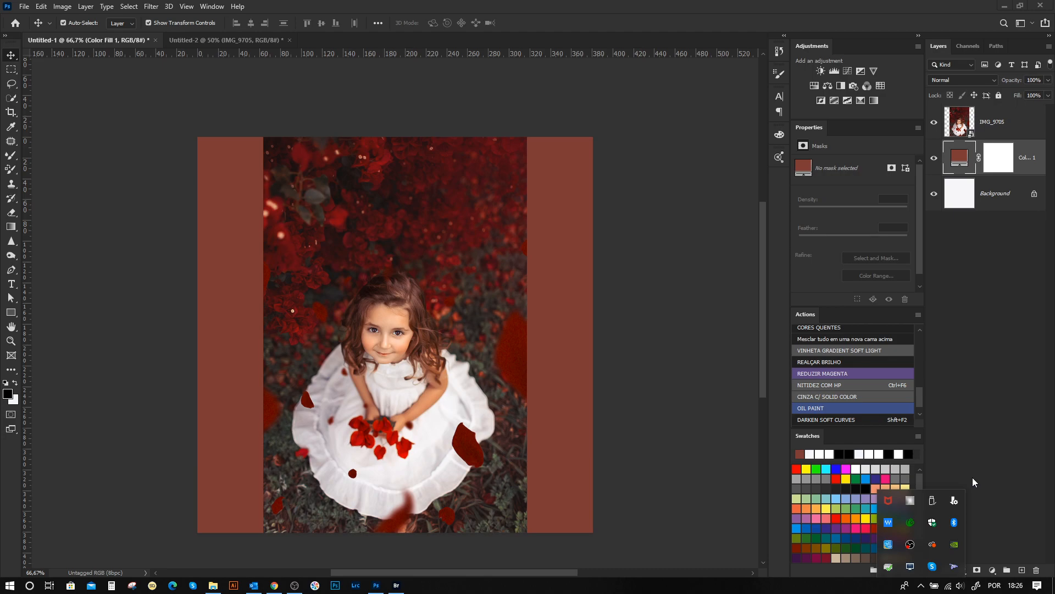
Review Instagram's help article on shared image resolution in Chrome and compare it with the portrait document in Photoshop.
{"action": "left_click", "coordinate": [271, 586]}
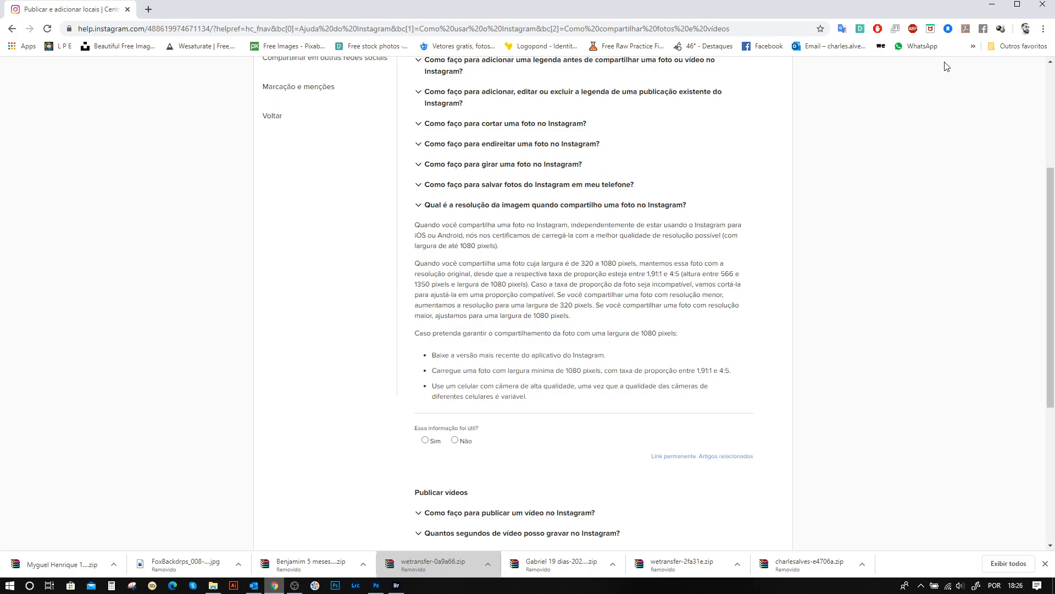
{"action": "key", "text": "alt+Tab"}
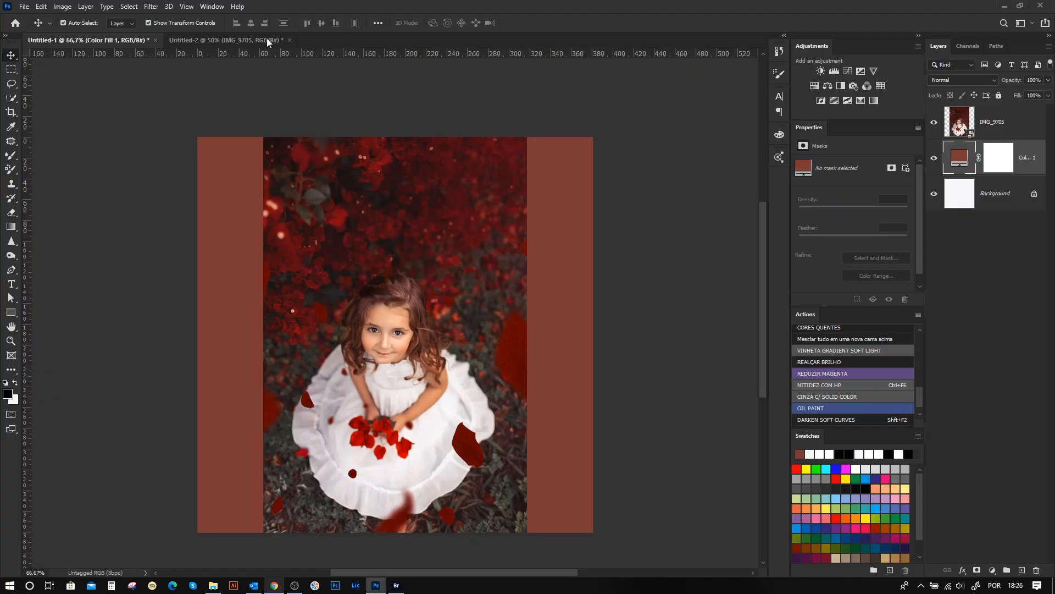
{"action": "left_click", "coordinate": [186, 40]}
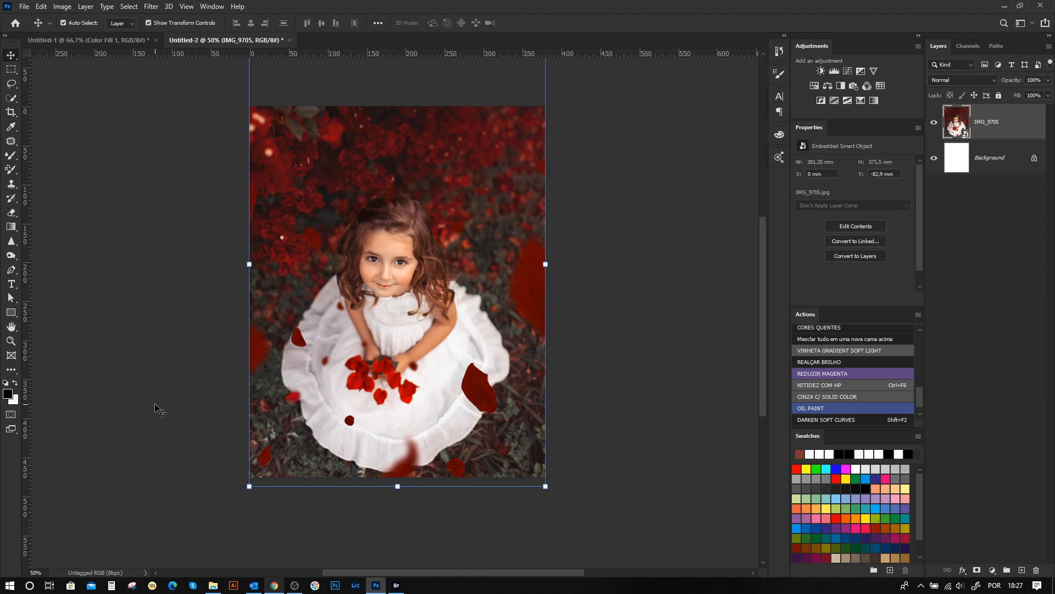
{"action": "left_click", "coordinate": [274, 585]}
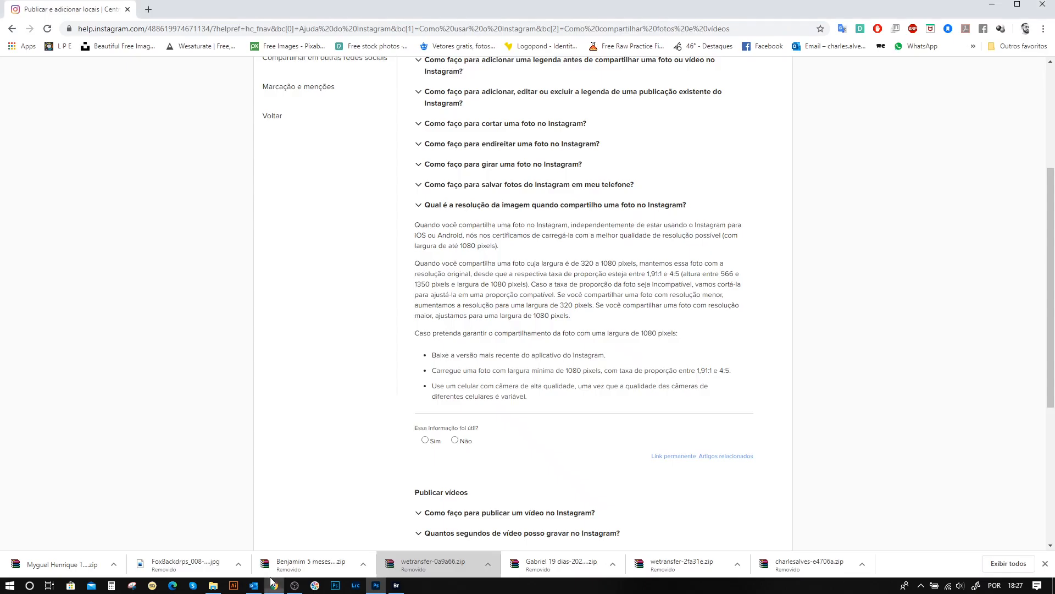
Open the Instagram profile through the Desktopify extension and examine how photos are cropped and arranged across the post grid.
{"action": "left_click", "coordinate": [861, 30]}
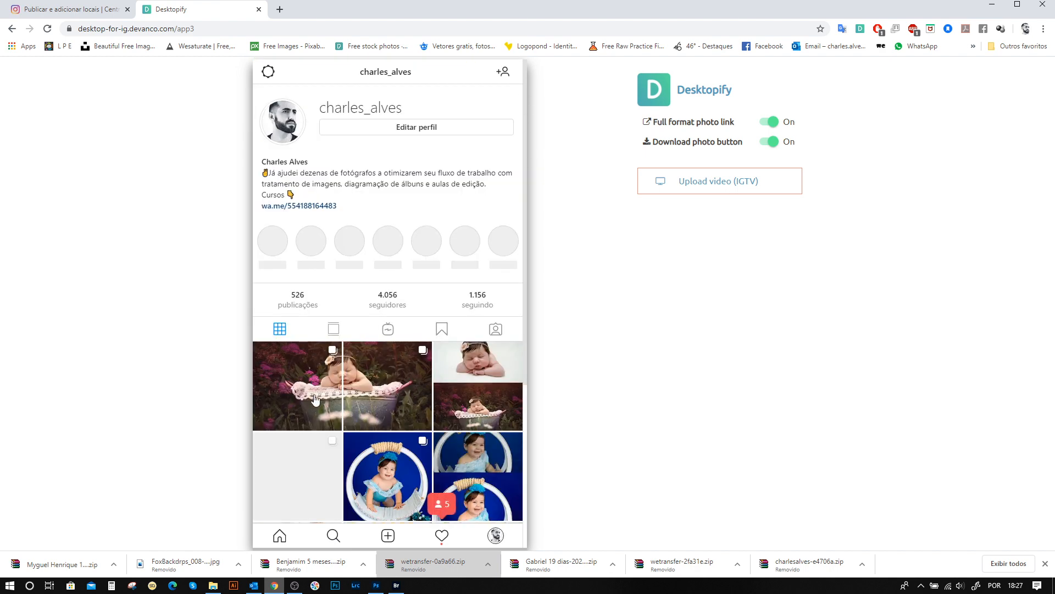
{"action": "scroll", "coordinate": [519, 164], "scroll_direction": "down", "scroll_amount": 1}
{"action": "scroll", "coordinate": [519, 220], "scroll_direction": "down", "scroll_amount": 5}
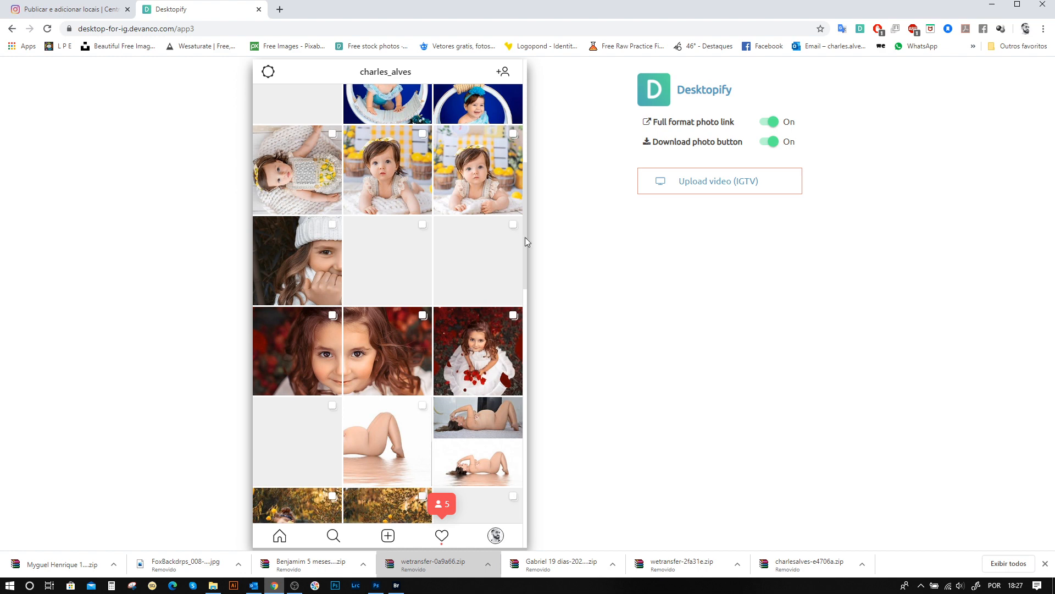
{"action": "left_click_drag", "start_coordinate": [525, 247], "coordinate": [509, 465]}
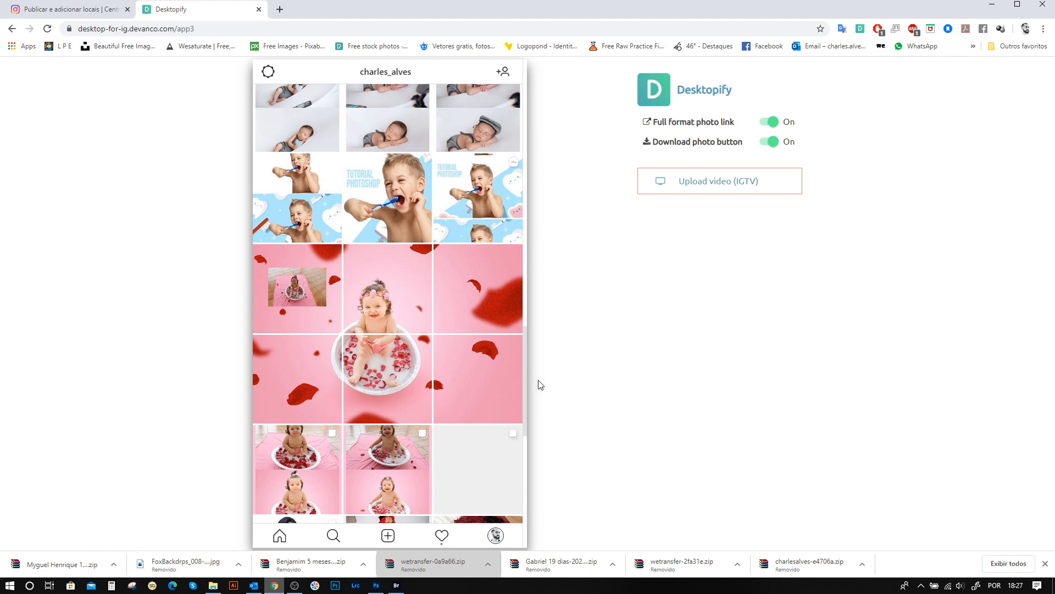
{"action": "left_click_drag", "start_coordinate": [524, 392], "coordinate": [531, 151]}
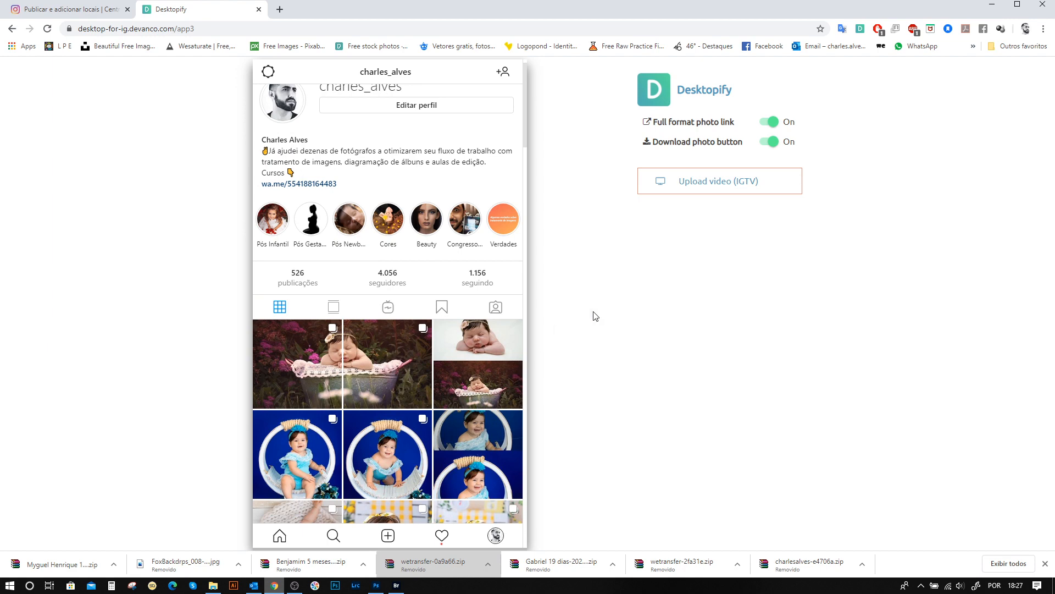
Examine the carousel posts of the newborn and the girl in the white hat, and return to the profile grid.
{"action": "left_click", "coordinate": [309, 379]}
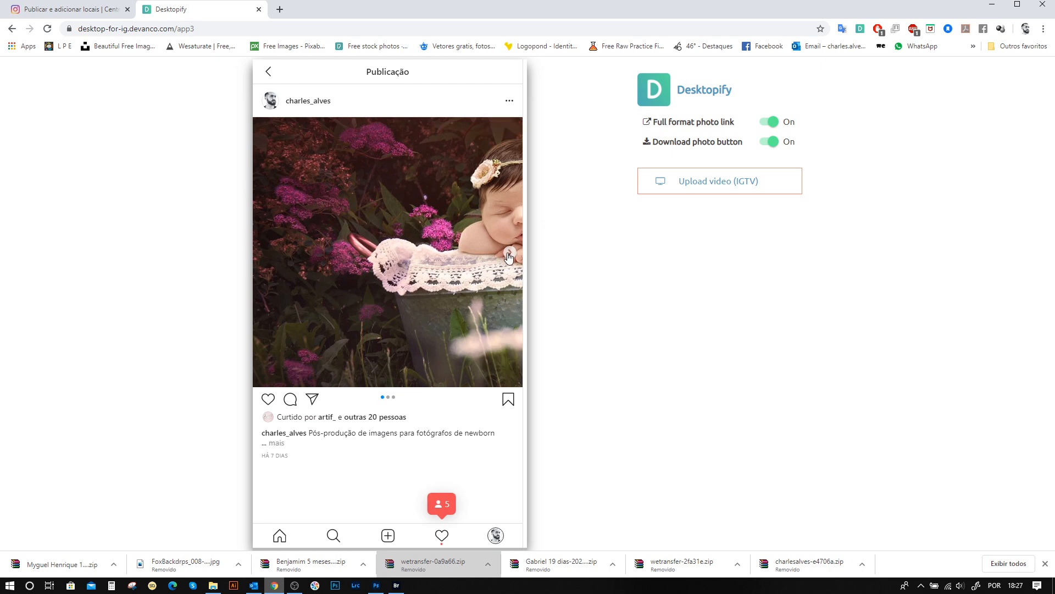
{"action": "left_click", "coordinate": [504, 260]}
{"action": "left_click", "coordinate": [266, 254]}
{"action": "left_click", "coordinate": [268, 72]}
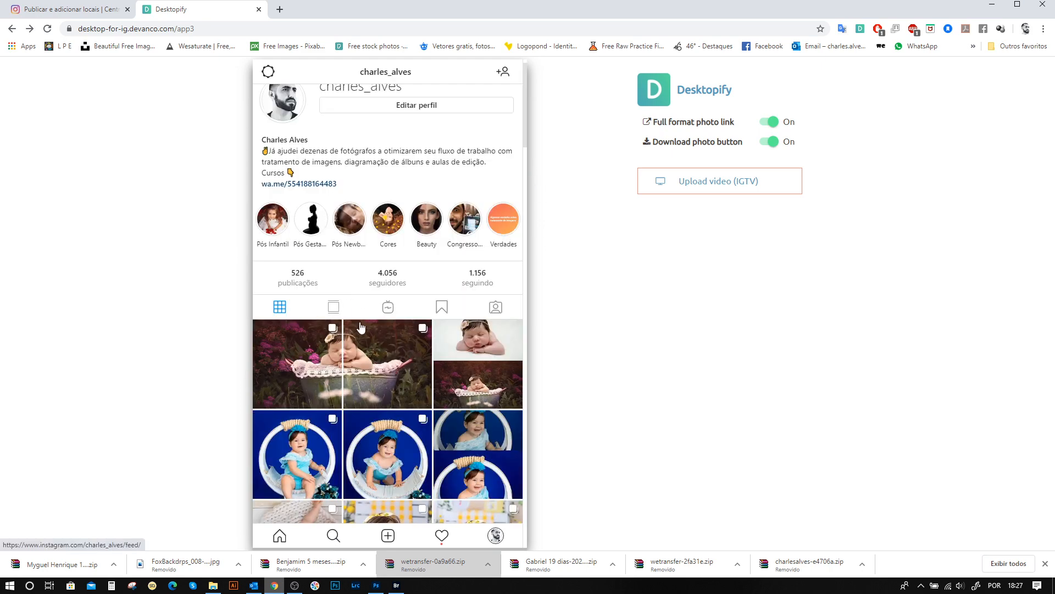
{"action": "left_click_drag", "start_coordinate": [523, 134], "coordinate": [523, 201]}
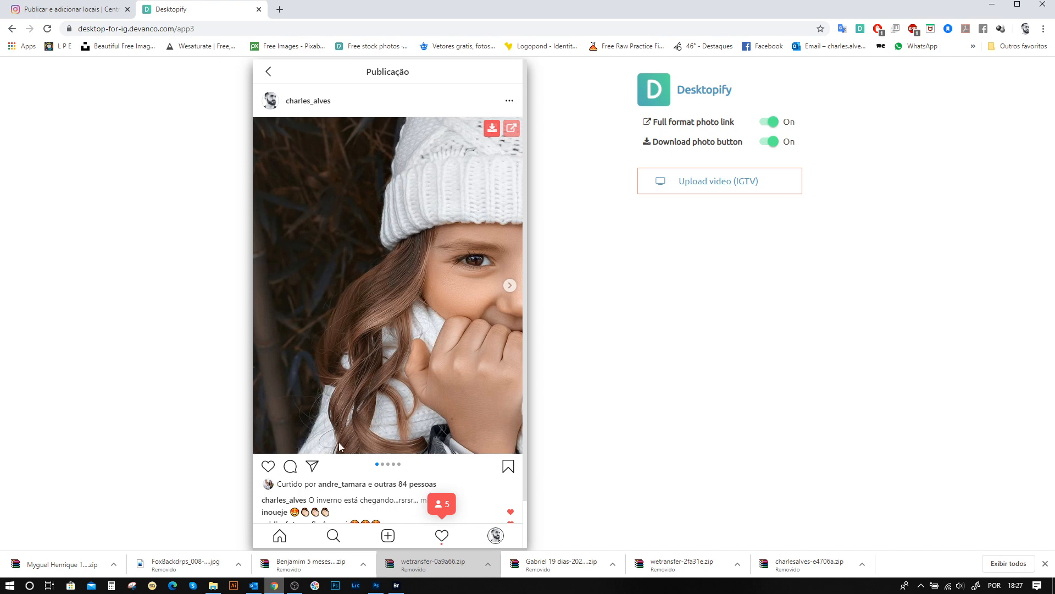
{"action": "left_click", "coordinate": [510, 285]}
{"action": "left_click", "coordinate": [259, 287]}
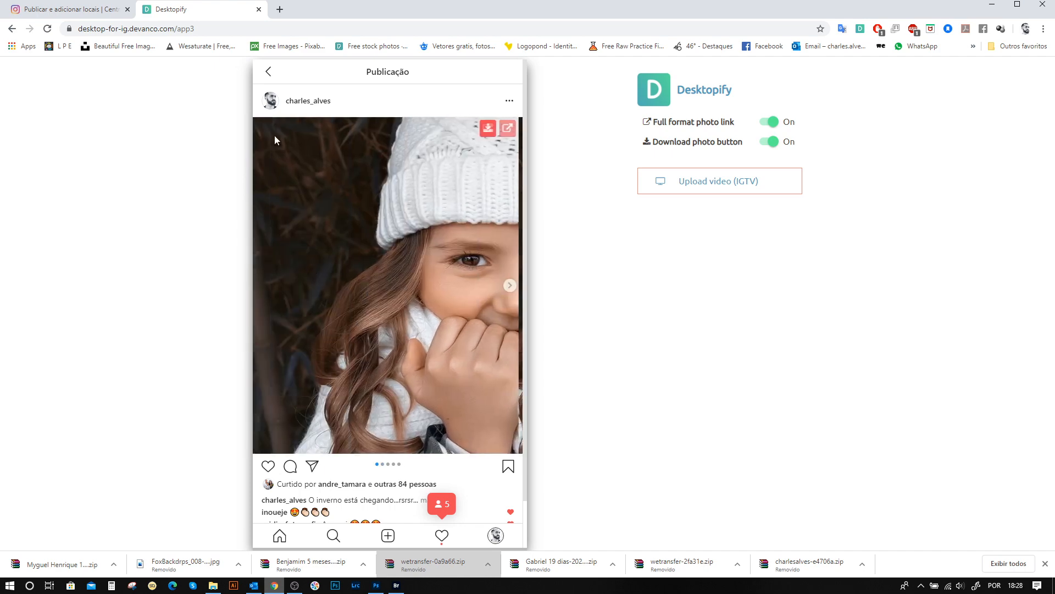
{"action": "left_click", "coordinate": [270, 74]}
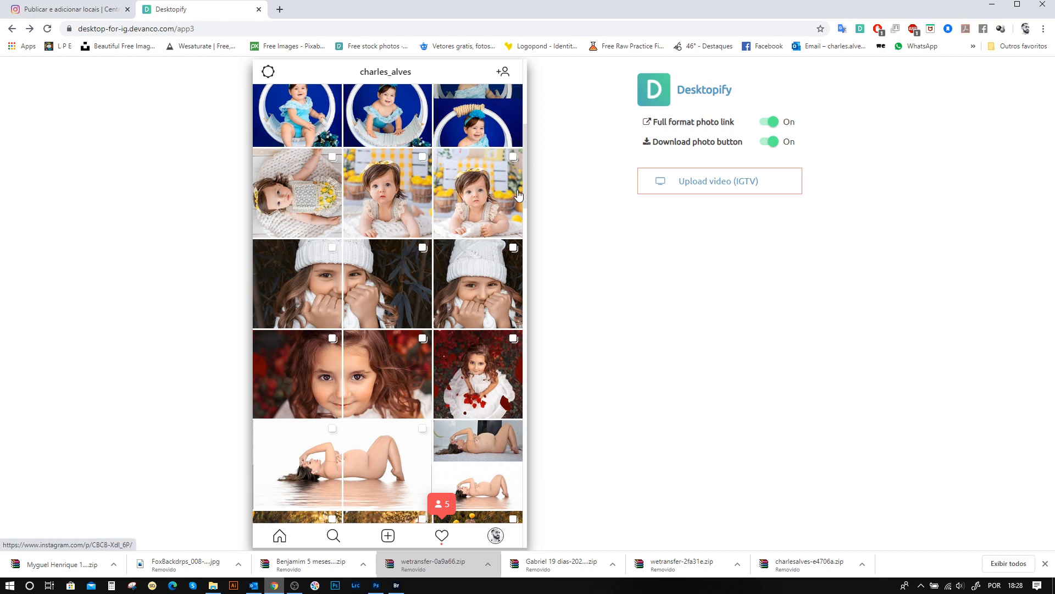
Examine the pink six-post mosaic in the profile grid and calculate 1350 × 2 in Calculator for its height.
{"action": "scroll", "coordinate": [526, 204], "scroll_direction": "down", "scroll_amount": 15}
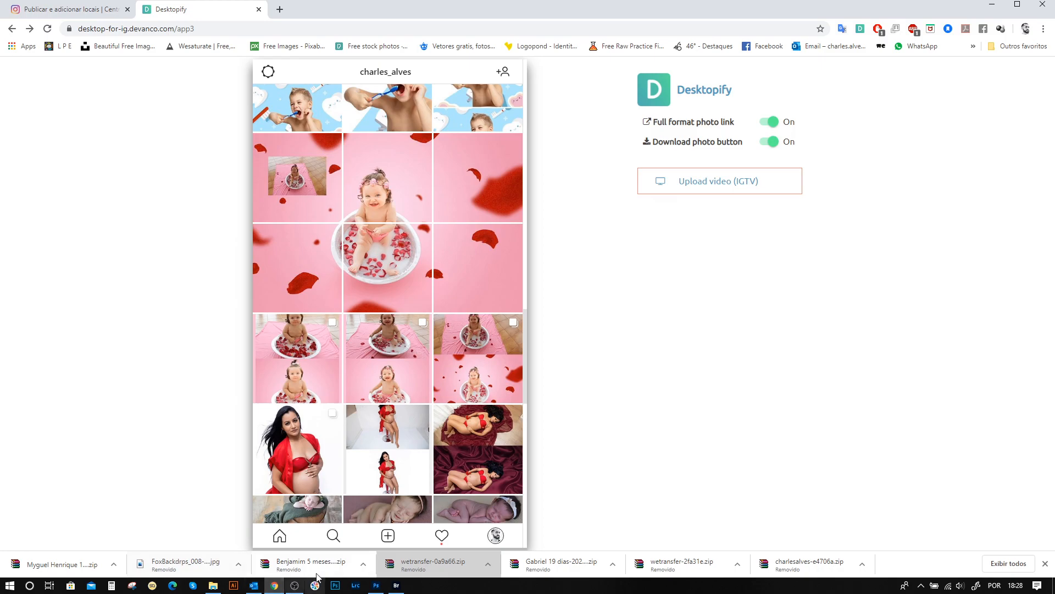
{"action": "left_click", "coordinate": [380, 588]}
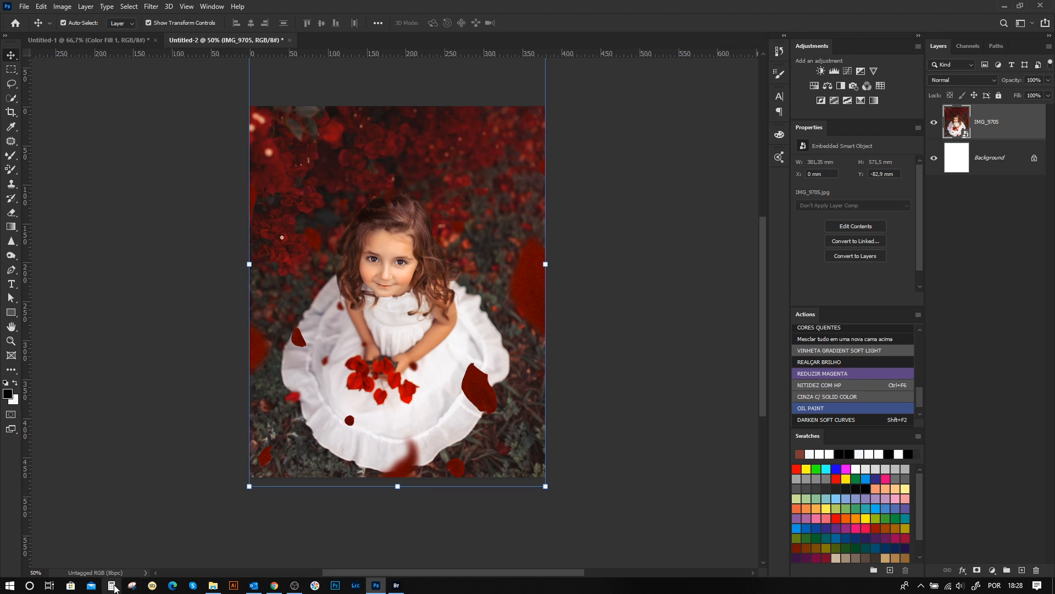
{"action": "left_click", "coordinate": [274, 585]}
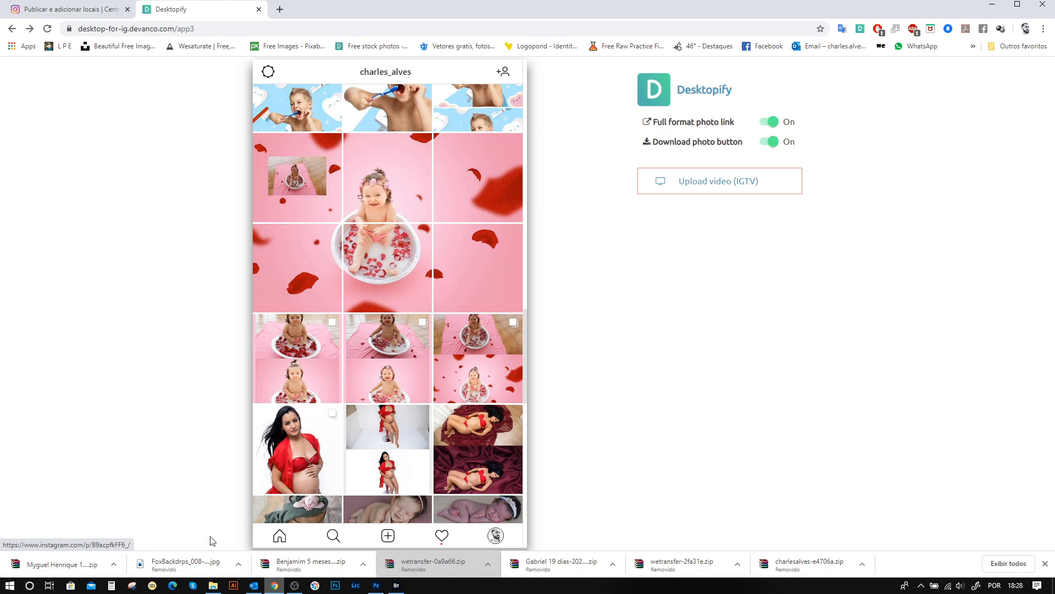
{"action": "left_click", "coordinate": [111, 586]}
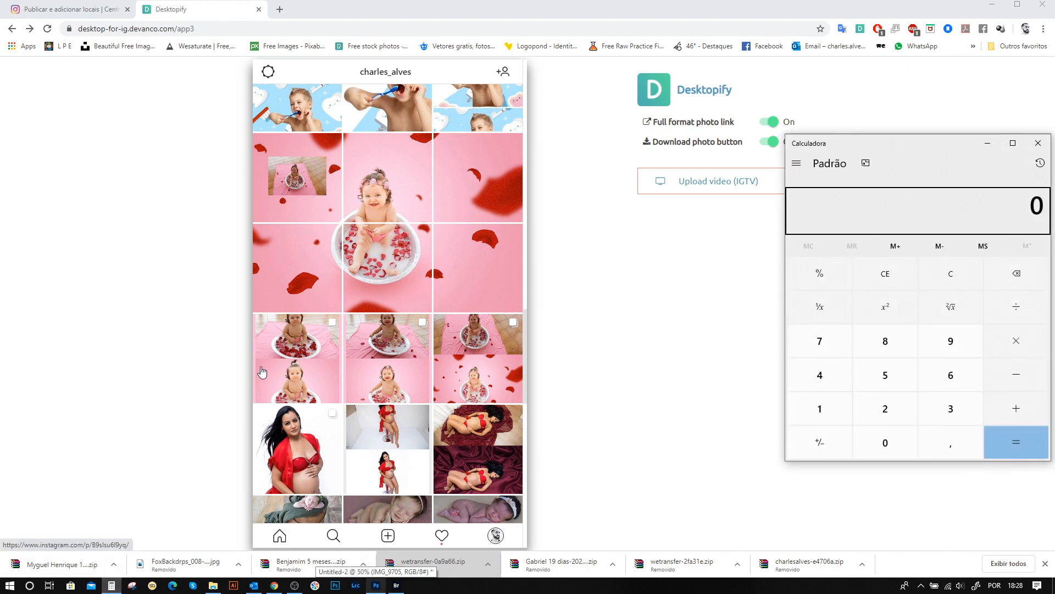
{"action": "type", "text": "1350 × 2"}
{"action": "key", "text": "Return"}
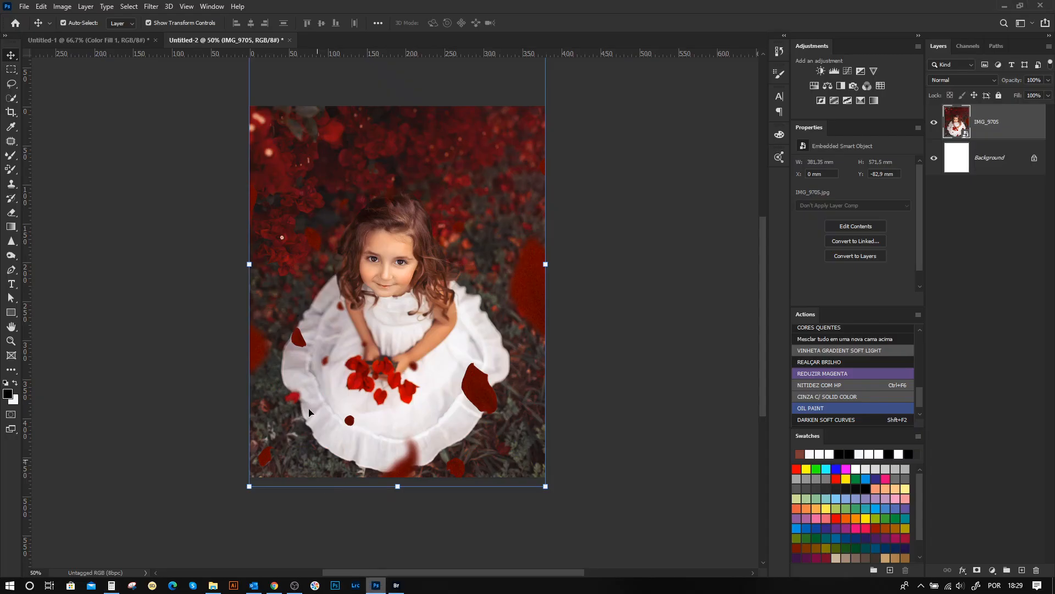
Start a new document in Photoshop and set its height to 2700 pixels.
{"action": "left_click", "coordinate": [376, 584]}
{"action": "left_click", "coordinate": [24, 6]}
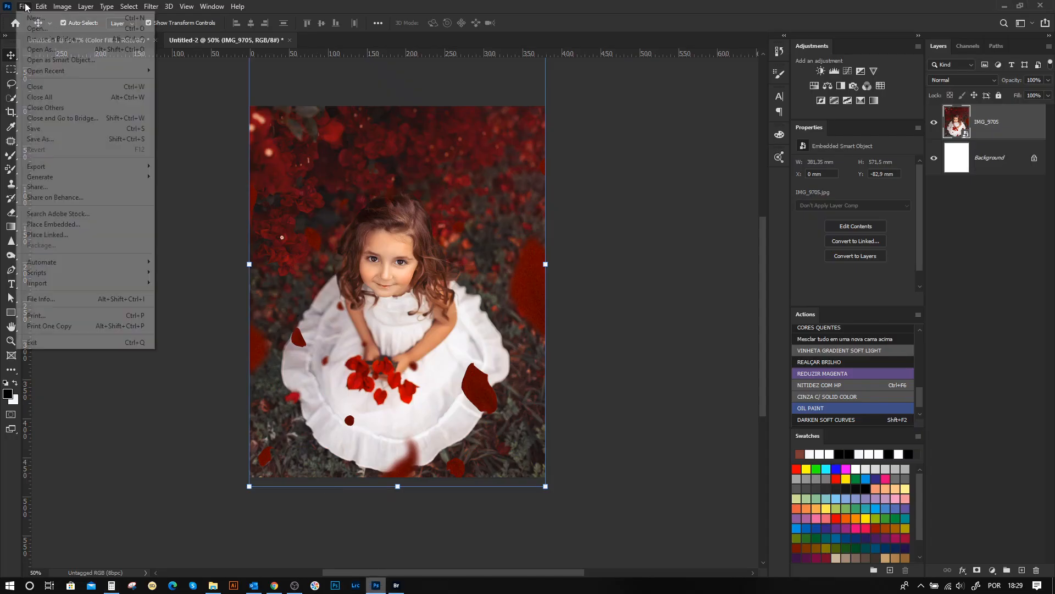
{"action": "left_click", "coordinate": [71, 23]}
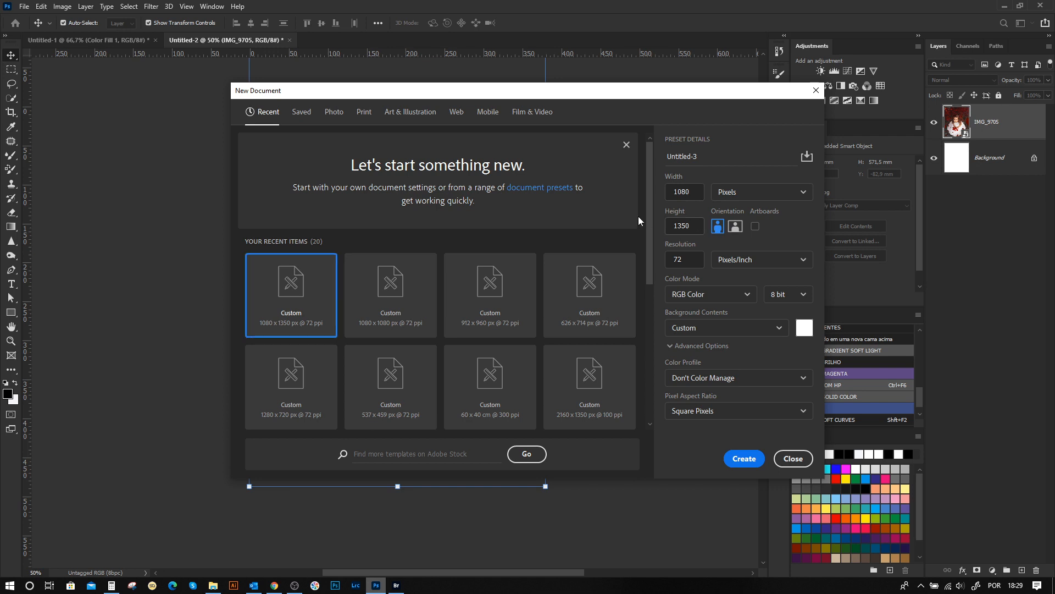
{"action": "double_click", "coordinate": [683, 226]}
{"action": "type", "text": "2700"}
{"action": "key", "text": "shift+Tab"}
Calculate 1080 × 3 in Calculator for the document width, check the mosaic's columns in Chrome and return to the new document settings.
{"action": "key", "text": "alt+Tab"}
{"action": "key", "text": "Escape"}
{"action": "type", "text": "1080+"}
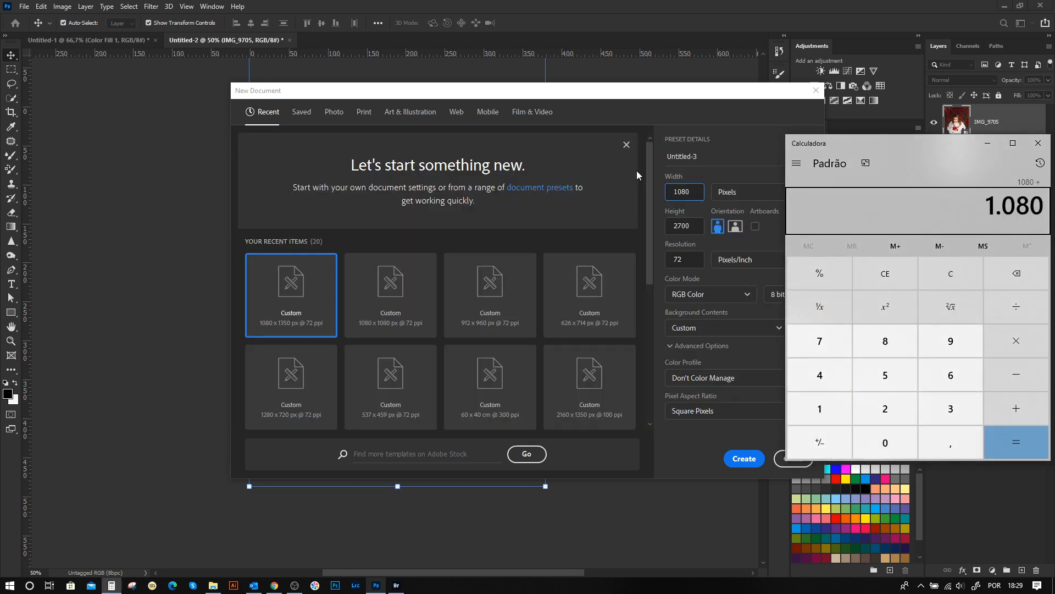
{"action": "type", "text": "3"}
{"action": "key", "text": "Return"}
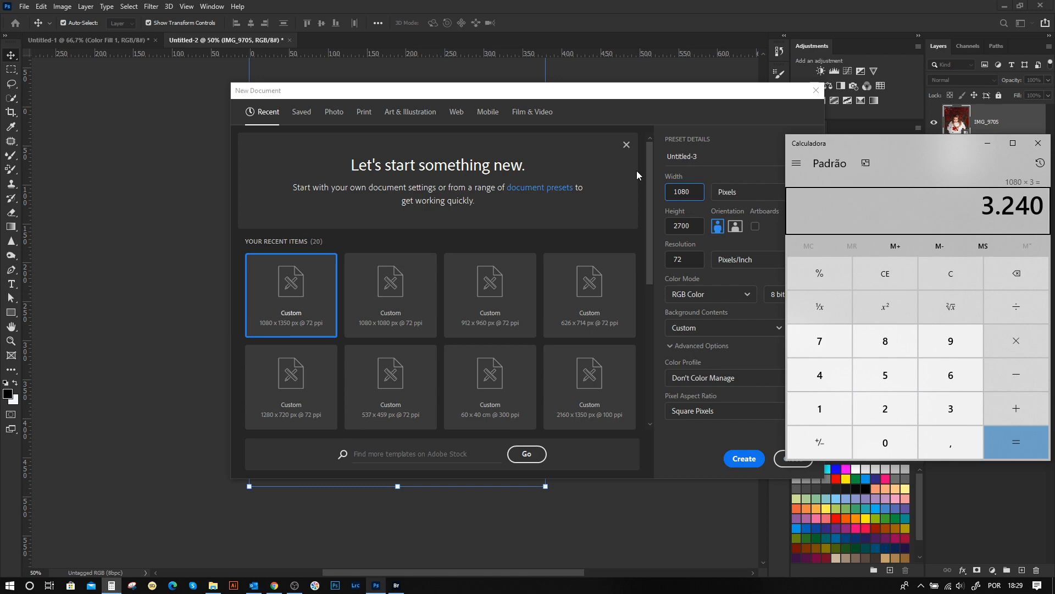
{"action": "key", "text": "alt+Tab"}
{"action": "key", "text": "alt+Tab"}
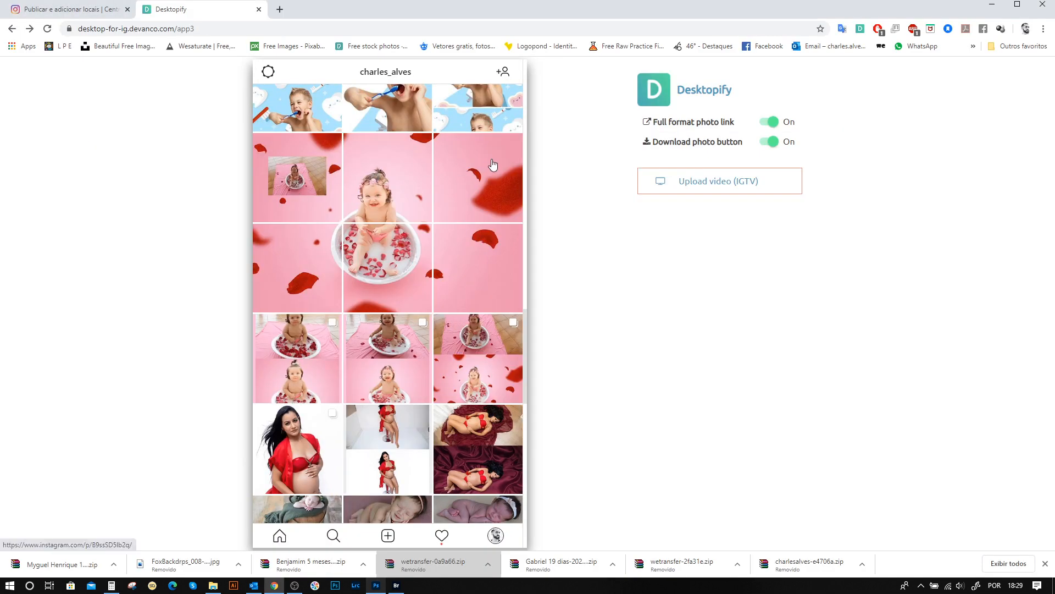
{"action": "key", "text": "alt+Tab"}
{"action": "key", "text": "alt+Tab"}
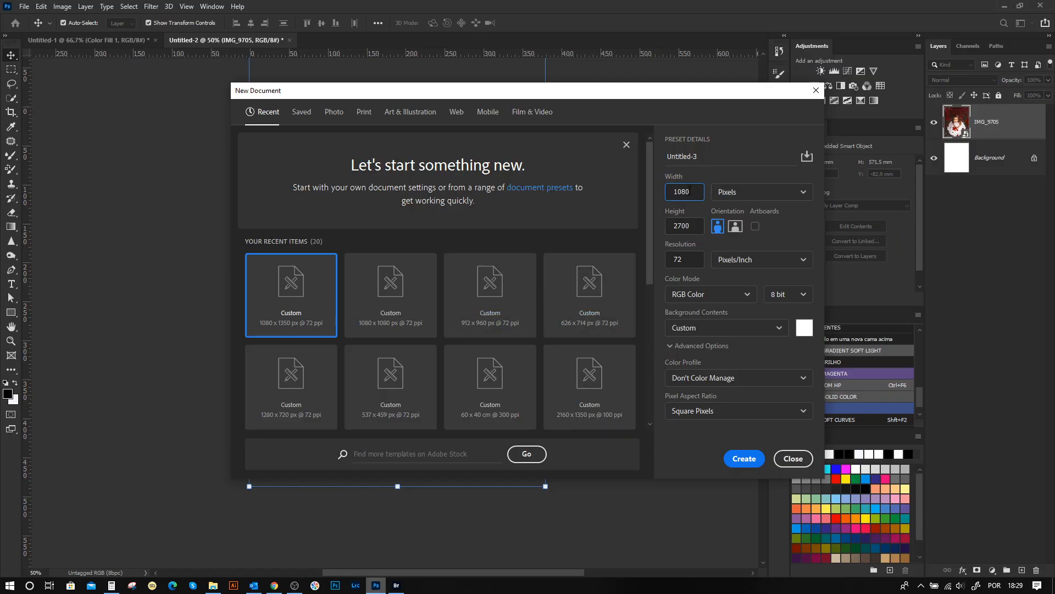
Set the new document's width to 3240 pixels and create it.
{"action": "double_click", "coordinate": [692, 192]}
{"action": "type", "text": "3240"}
{"action": "left_click", "coordinate": [743, 459]}
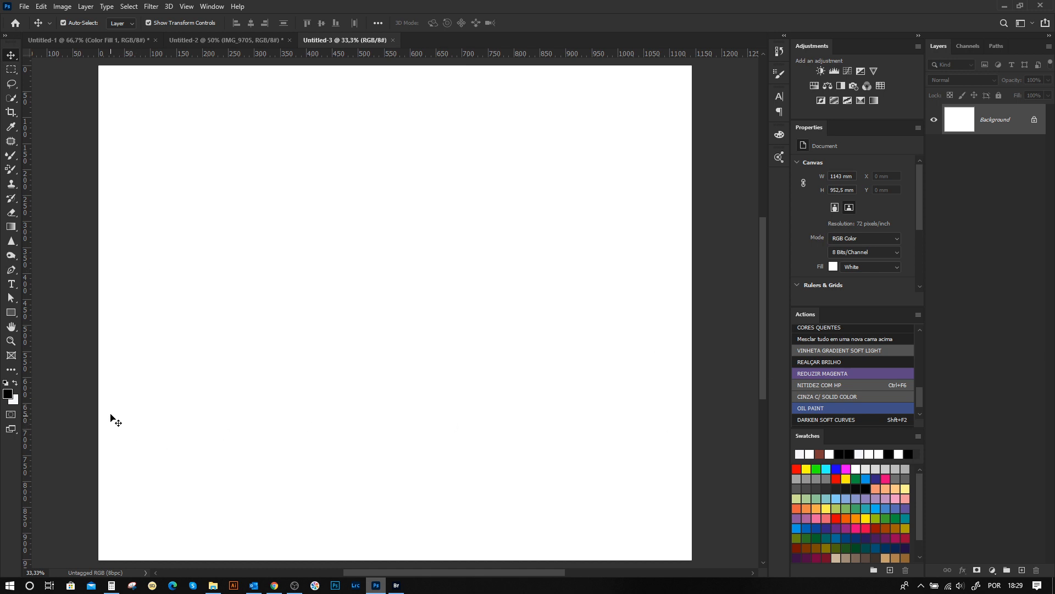
Create a black rounded rectangle 1080 px wide and 1350 px high with all corner radii set to 0 px.
{"action": "left_click", "coordinate": [15, 323]}
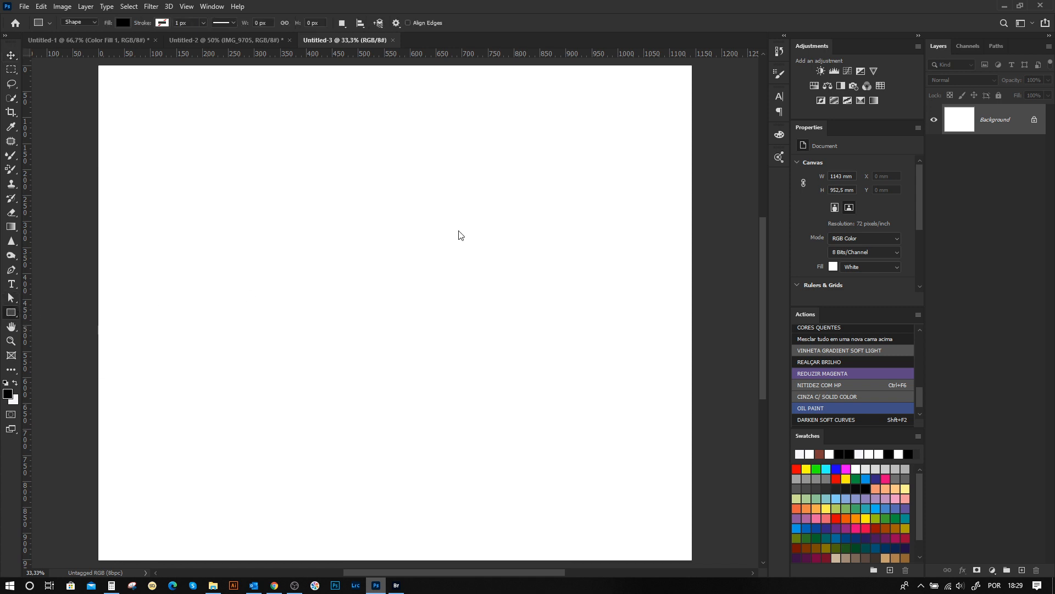
{"action": "left_click", "coordinate": [437, 260]}
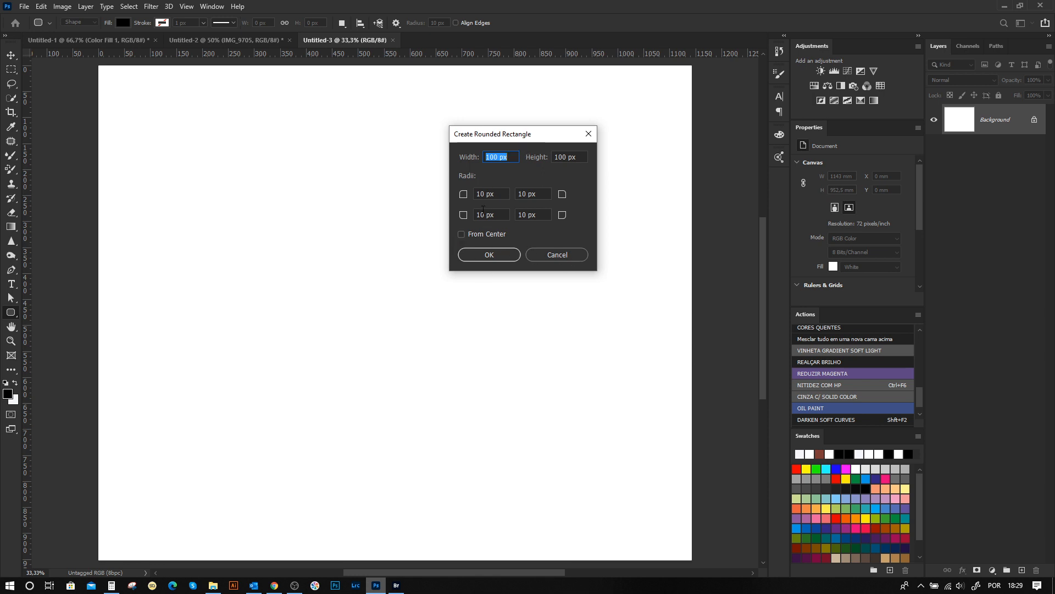
{"action": "type", "text": "13"}
{"action": "type", "text": "10"}
{"action": "key", "text": "Tab"}
{"action": "type", "text": "130"}
{"action": "key", "text": "BackSpace"}
{"action": "type", "text": "50"}
{"action": "left_click_drag", "start_coordinate": [466, 198], "coordinate": [341, 182]}
{"action": "left_click_drag", "start_coordinate": [462, 215], "coordinate": [456, 215]}
{"action": "left_click_drag", "start_coordinate": [562, 214], "coordinate": [555, 193]}
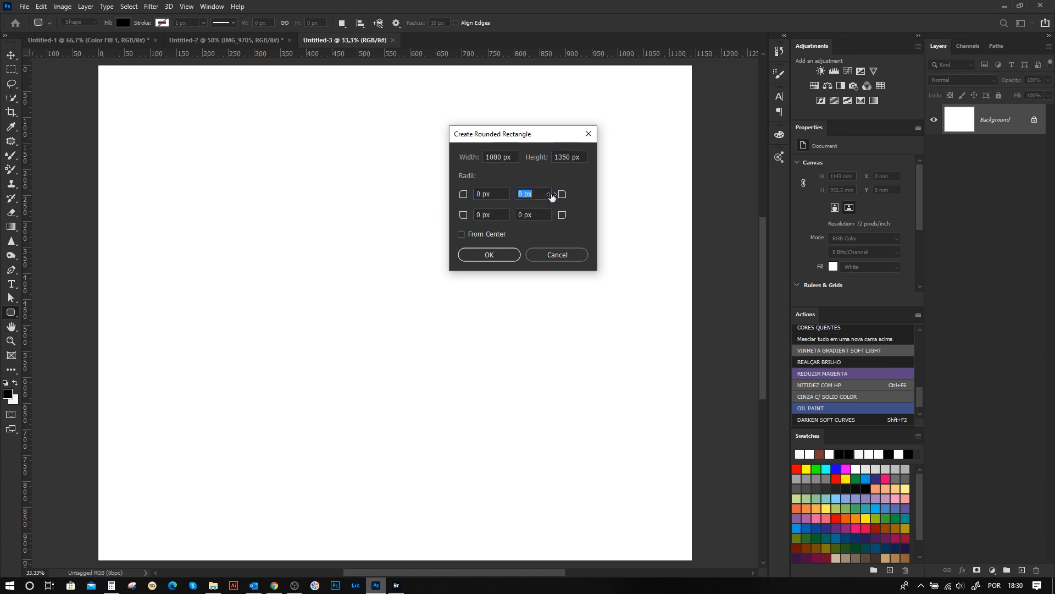
{"action": "left_click", "coordinate": [484, 254]}
Move the rectangle into the canvas's upper-left corner and place guides along its right and bottom edges.
{"action": "key", "text": "v"}
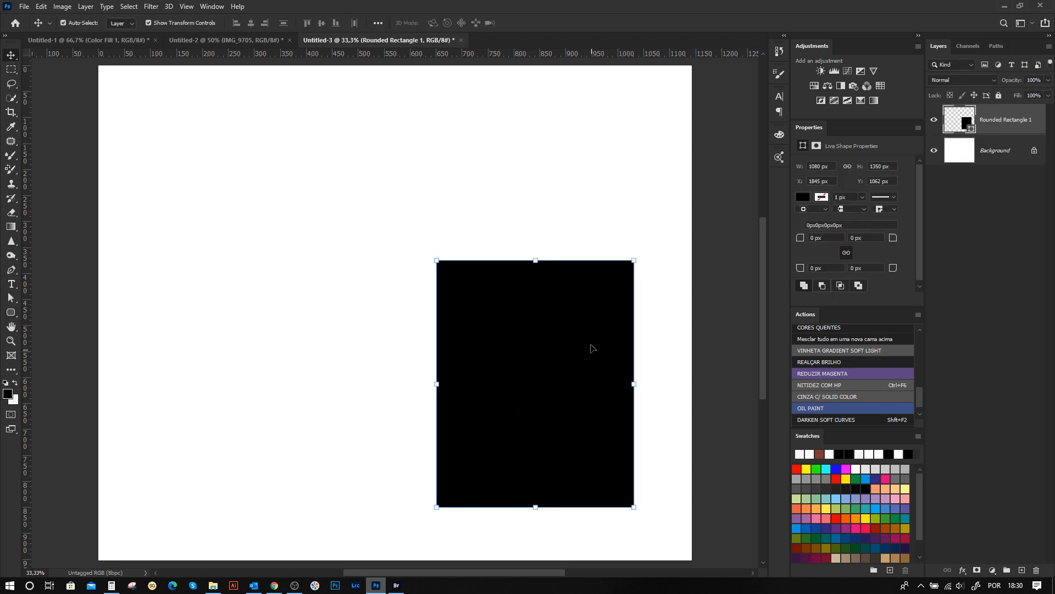
{"action": "left_click_drag", "start_coordinate": [545, 363], "coordinate": [207, 168]}
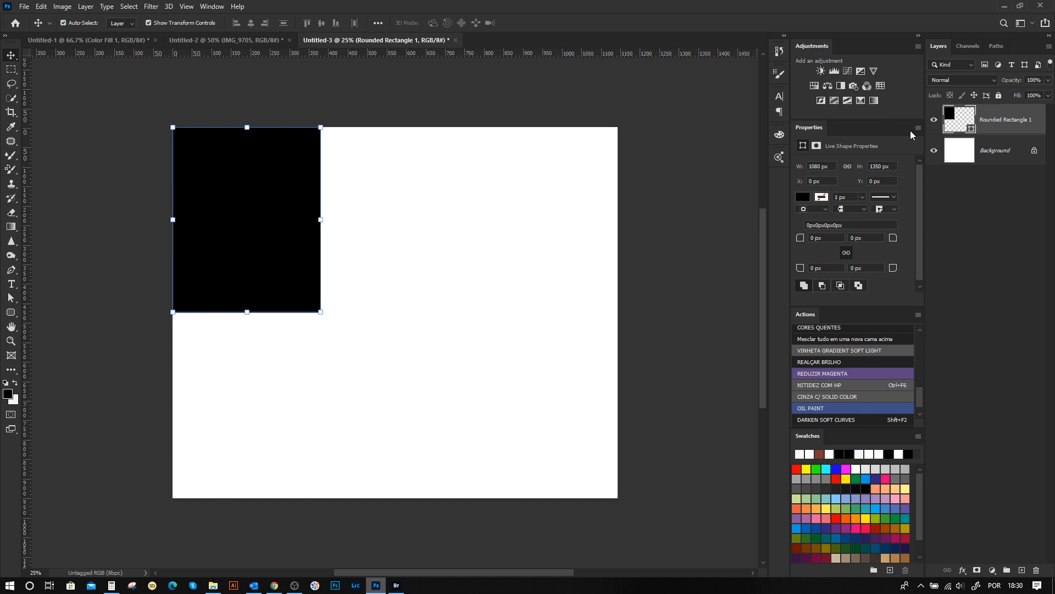
{"action": "left_click", "coordinate": [934, 119]}
{"action": "left_click", "coordinate": [934, 119]}
{"action": "left_click", "coordinate": [934, 120]}
{"action": "left_click", "coordinate": [934, 120]}
{"action": "left_click_drag", "start_coordinate": [25, 166], "coordinate": [321, 190]}
{"action": "left_click_drag", "start_coordinate": [234, 57], "coordinate": [242, 312]}
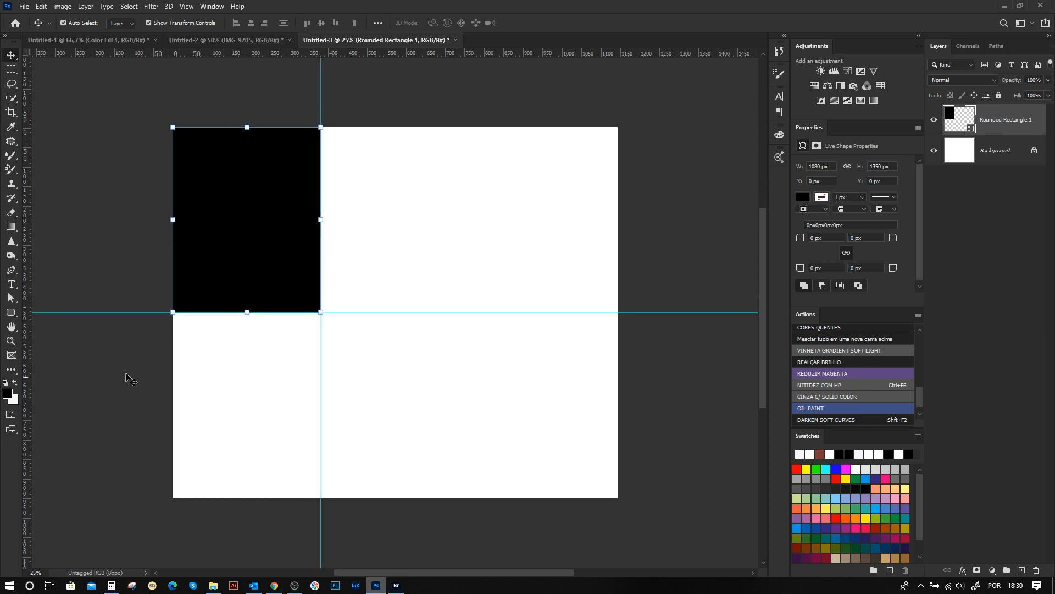
Use a copy of the rectangle in the second column to place another vertical guide, and delete the rectangles.
{"action": "left_click_drag", "start_coordinate": [248, 229], "coordinate": [388, 231]}
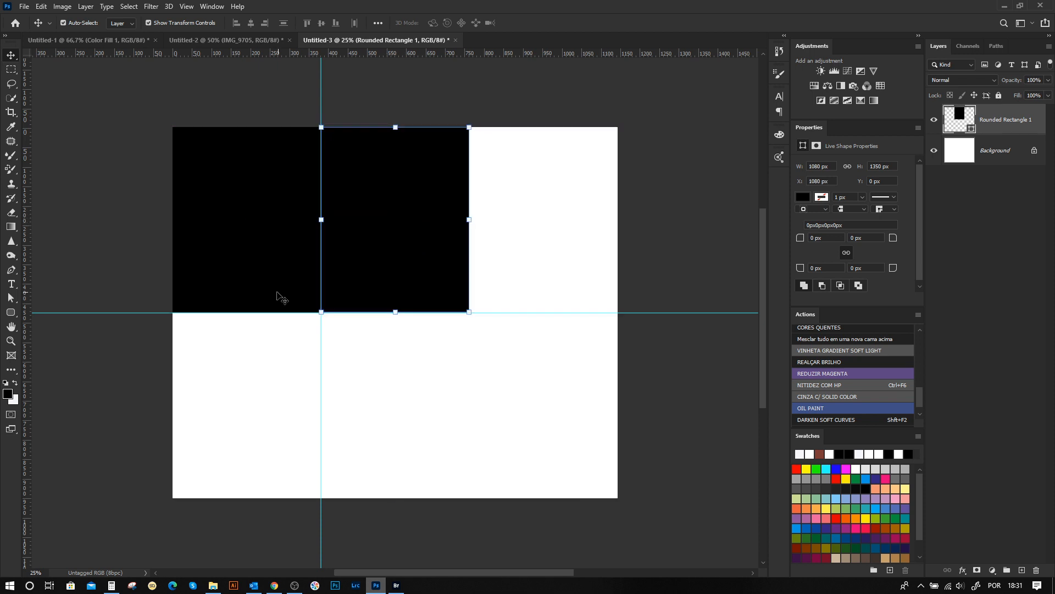
{"action": "left_click_drag", "start_coordinate": [26, 139], "coordinate": [469, 161]}
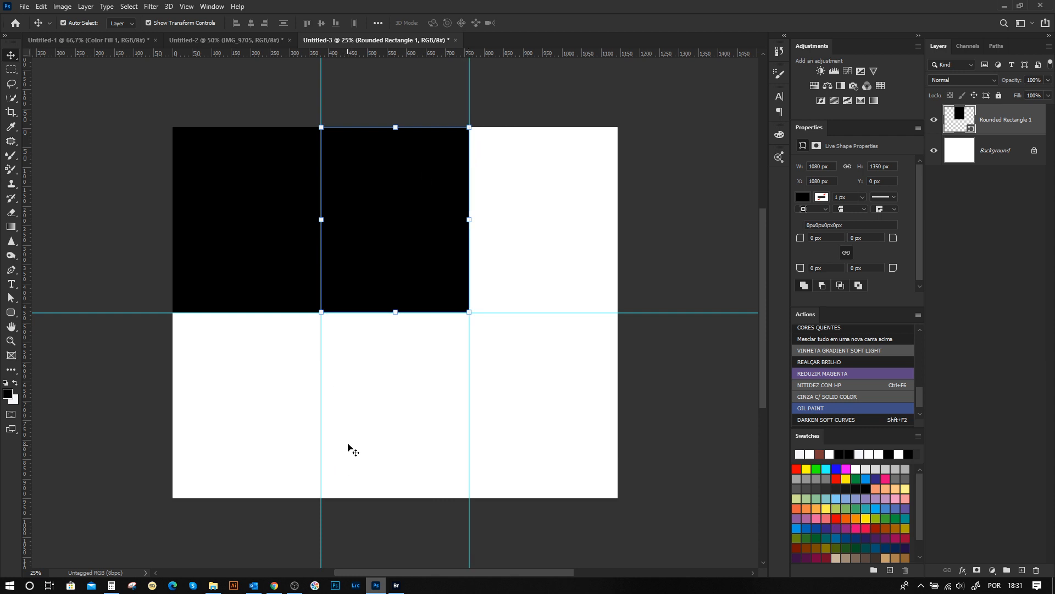
{"action": "key", "text": "Delete"}
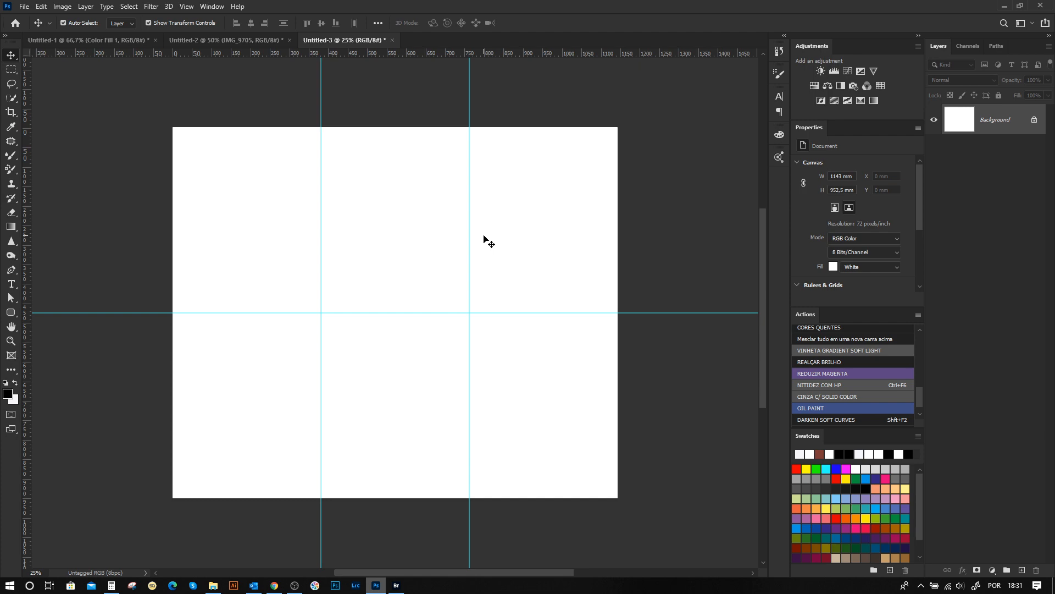
Switch to Bridge and bring the photo IMG_9764_TRAT.jpg into the Untitled-3 document in Photoshop.
{"action": "key", "text": "alt+Tab"}
{"action": "key", "text": "alt+Tab"}
{"action": "key", "text": "alt+Tab"}
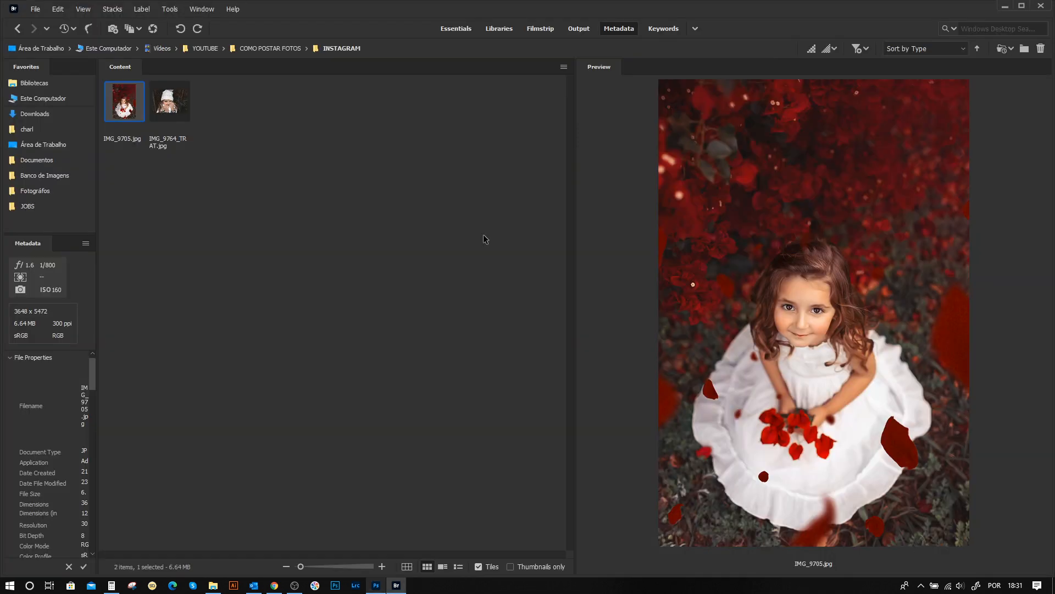
{"action": "left_click", "coordinate": [173, 108]}
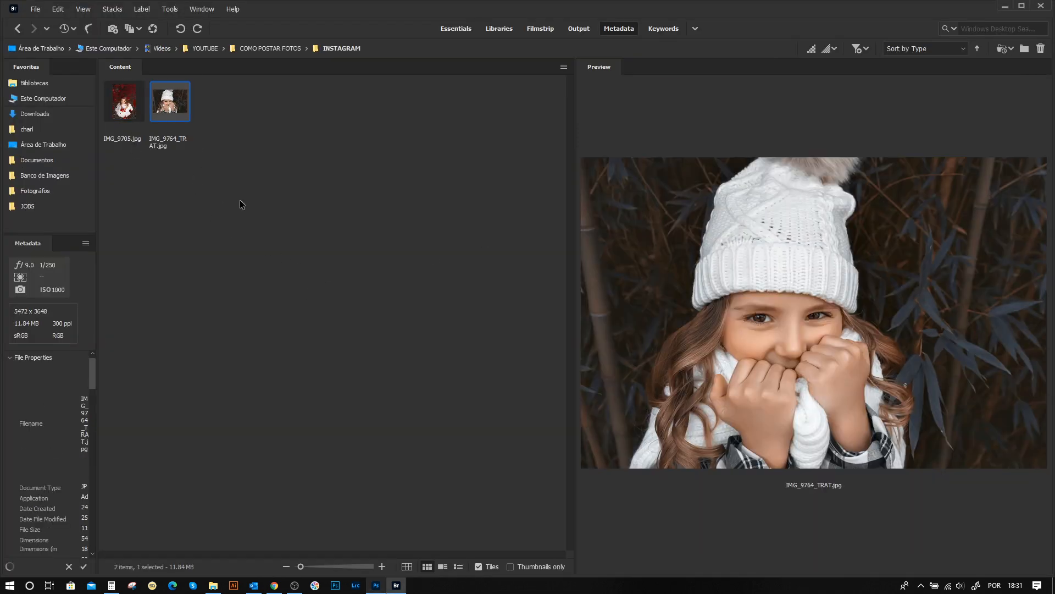
{"action": "left_click_drag", "start_coordinate": [181, 94], "coordinate": [362, 498]}
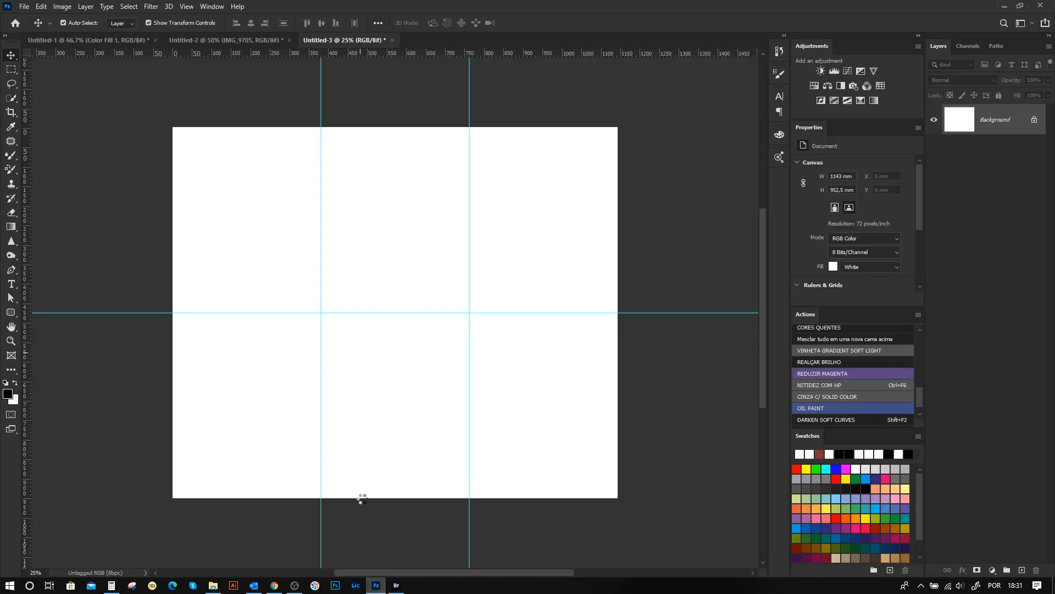
Enlarge and reposition the placed photo so it covers the whole canvas, then commit the placement.
{"action": "left_click_drag", "start_coordinate": [301, 251], "coordinate": [131, 99]}
{"action": "left_click_drag", "start_coordinate": [392, 338], "coordinate": [421, 321]}
{"action": "key", "text": "Return"}
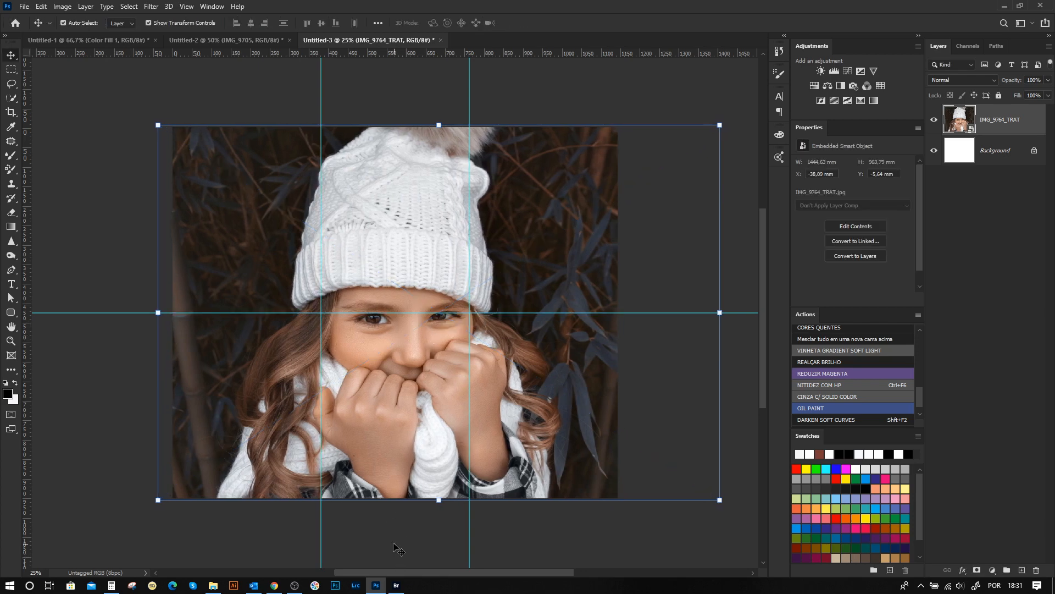
{"action": "left_click", "coordinate": [151, 82]}
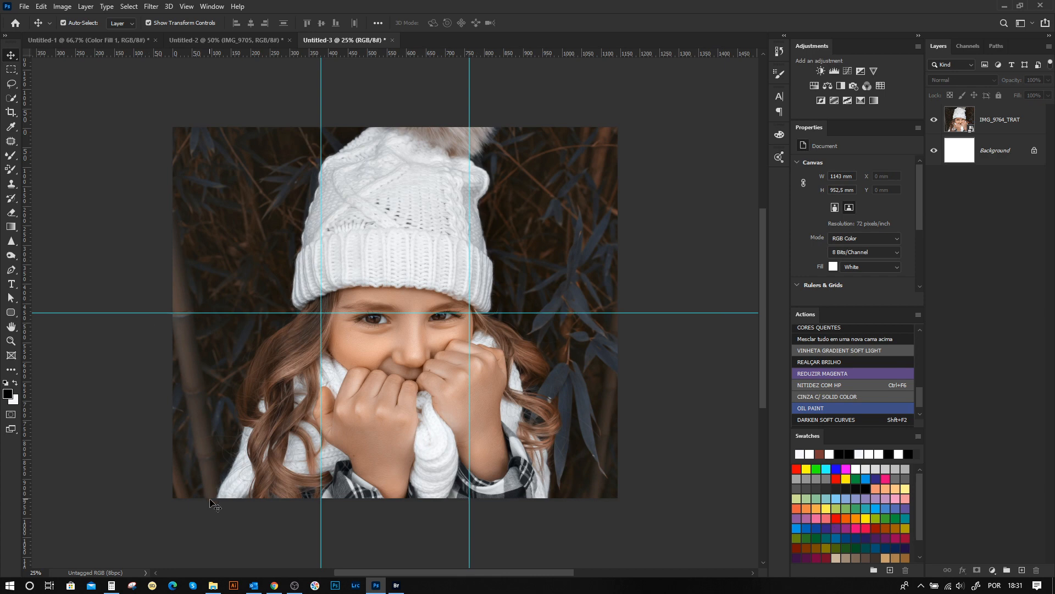
Nudge the photo of the girl in the white hat slightly down on the canvas.
{"action": "left_click", "coordinate": [391, 411]}
{"action": "left_click_drag", "start_coordinate": [394, 413], "coordinate": [394, 413]}
{"action": "key", "text": "Down"}
{"action": "key", "text": "Down"}
{"action": "key", "text": "Down"}
{"action": "key", "text": "Down"}
{"action": "key", "text": "Down"}
{"action": "key", "text": "Down"}
{"action": "key", "text": "Down"}
{"action": "left_click", "coordinate": [77, 283]}
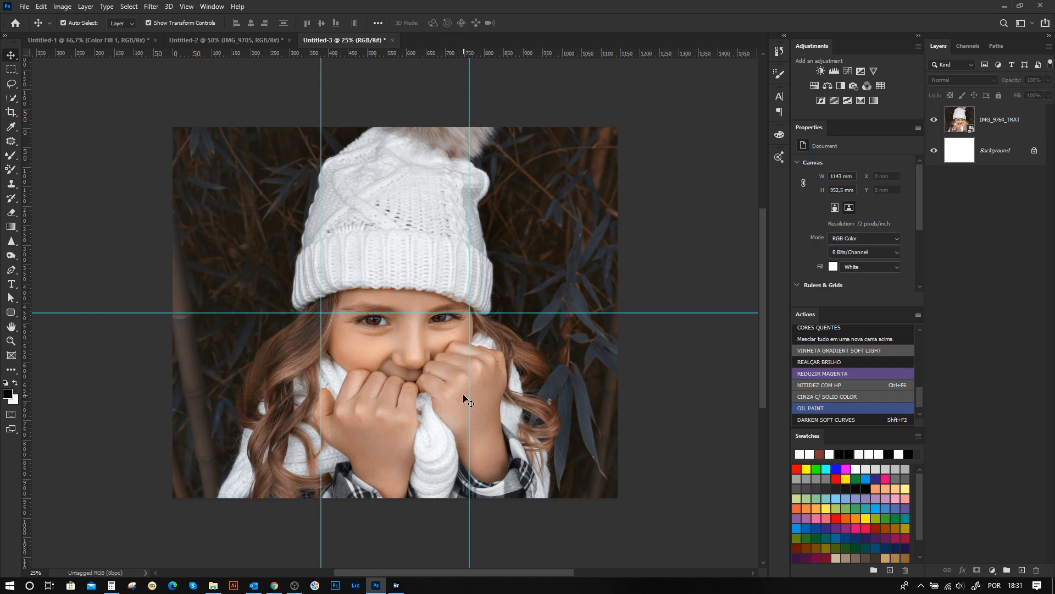
Divide the image into six slices from the guides with the Slice tool.
{"action": "left_click", "coordinate": [11, 112]}
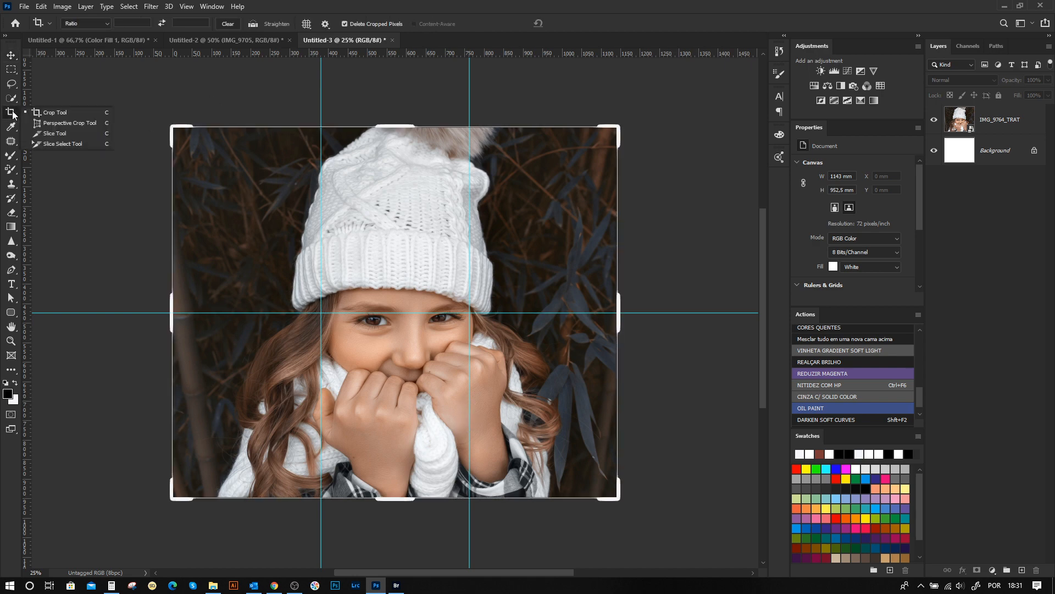
{"action": "left_click", "coordinate": [52, 134]}
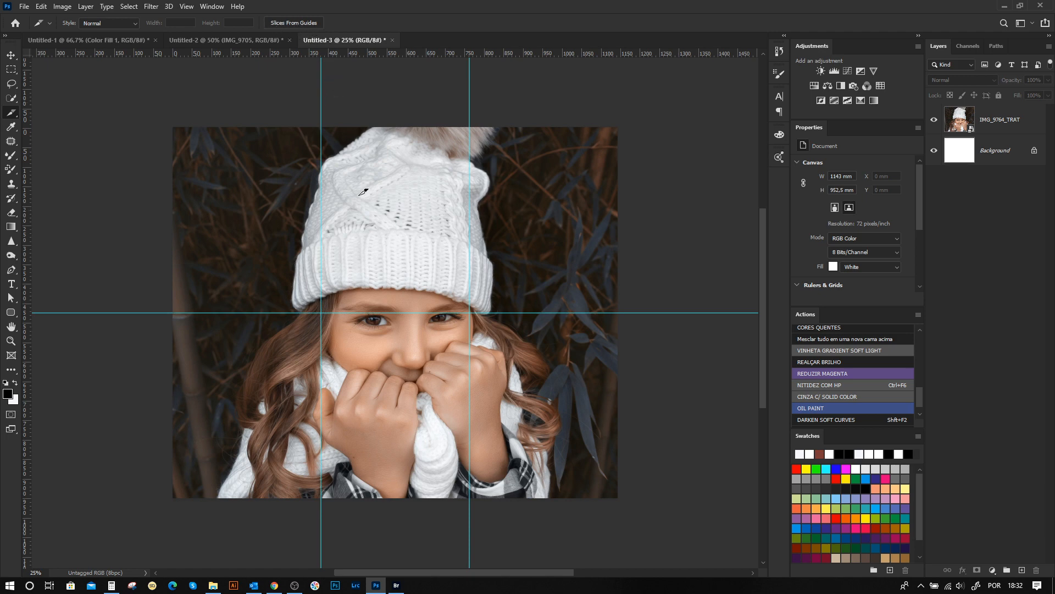
{"action": "left_click", "coordinate": [282, 23]}
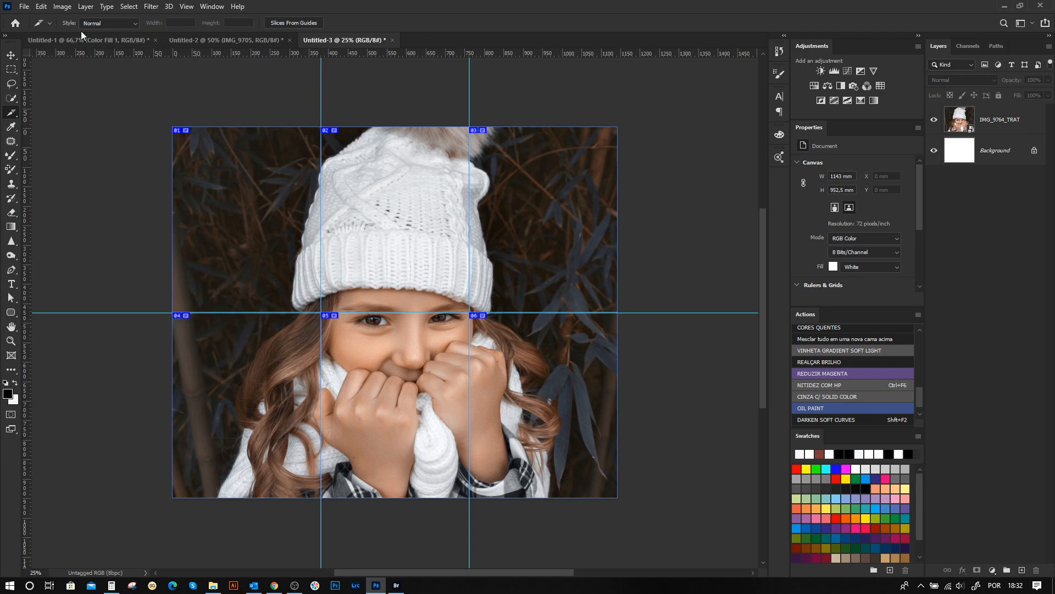
Export the sliced image with Save for Web (Legacy) as PNG-24 and proceed to choosing the save location.
{"action": "left_click", "coordinate": [24, 8]}
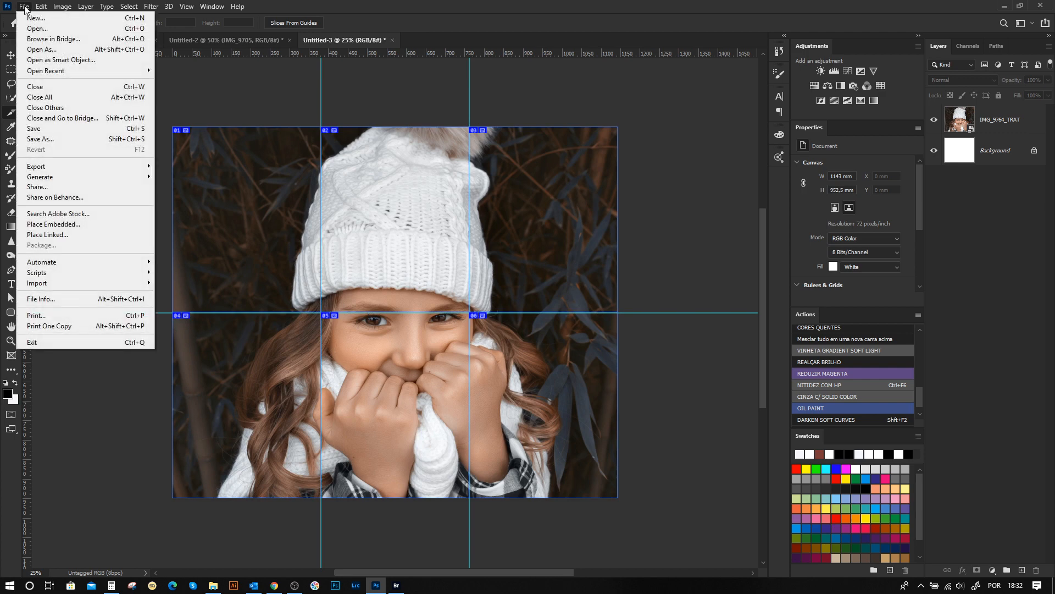
{"action": "mouse_move", "coordinate": [62, 166]}
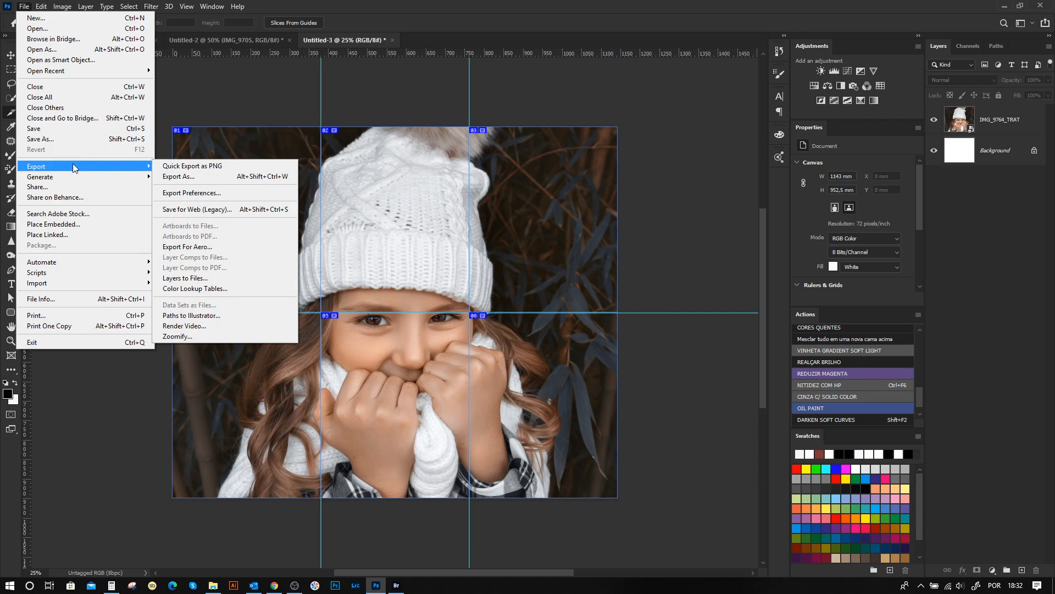
{"action": "left_click", "coordinate": [182, 208]}
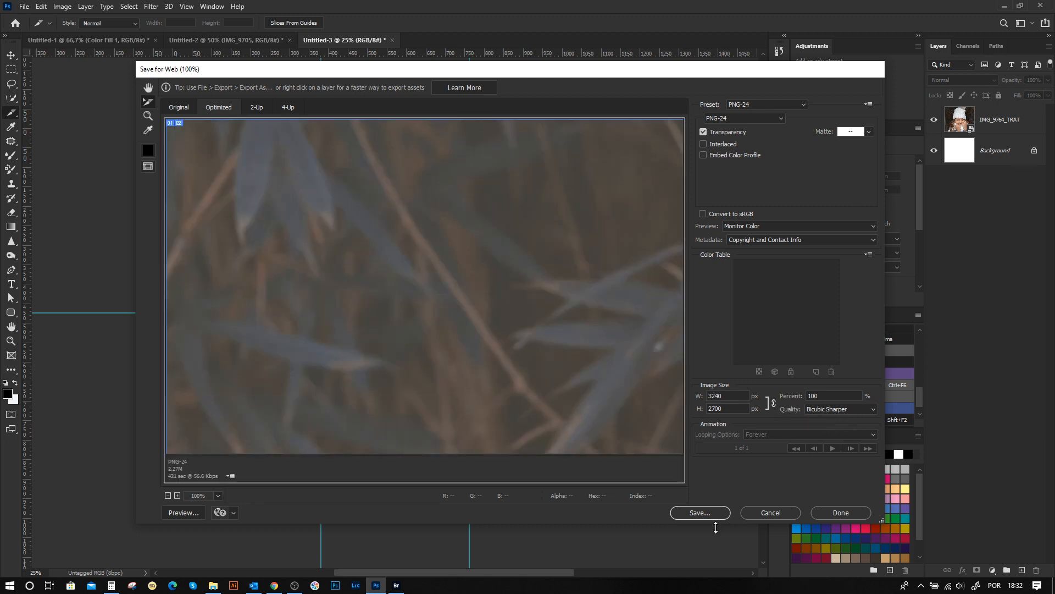
{"action": "left_click", "coordinate": [700, 513]}
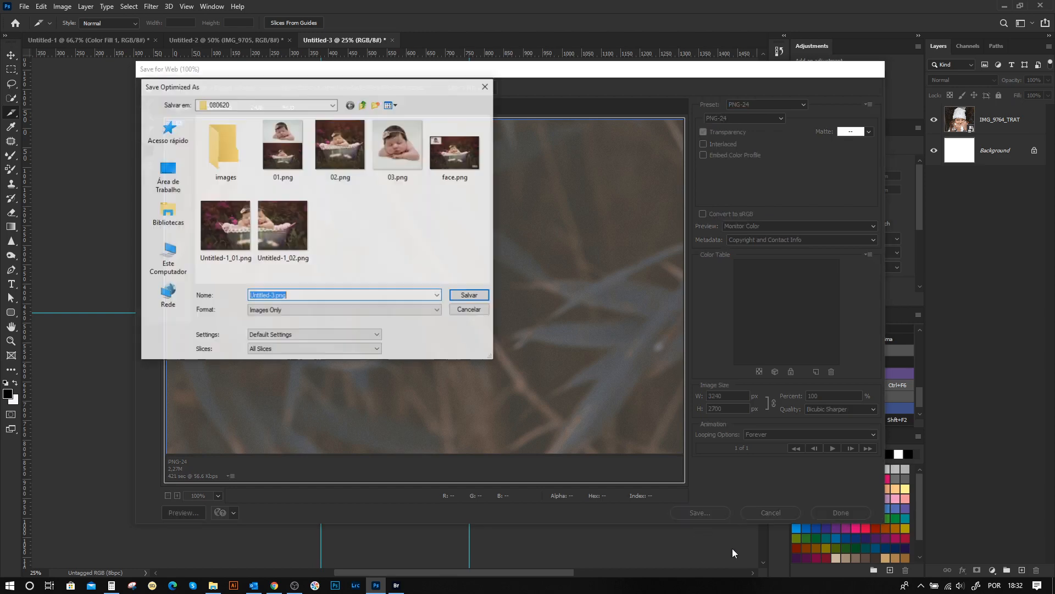
Set the save location to the INSTAGRAM folder under Vídeos, YOUTUBE, COMO POSTAR FOTOS.
{"action": "left_click", "coordinate": [263, 105]}
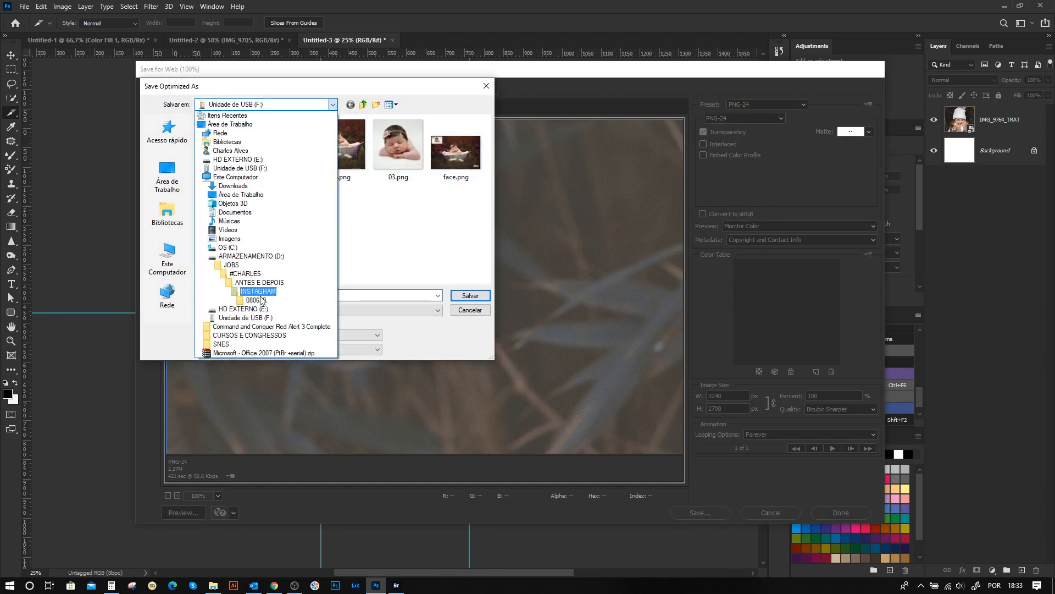
{"action": "left_click", "coordinate": [235, 230]}
{"action": "left_click", "coordinate": [342, 243]}
{"action": "double_click", "coordinate": [342, 242]}
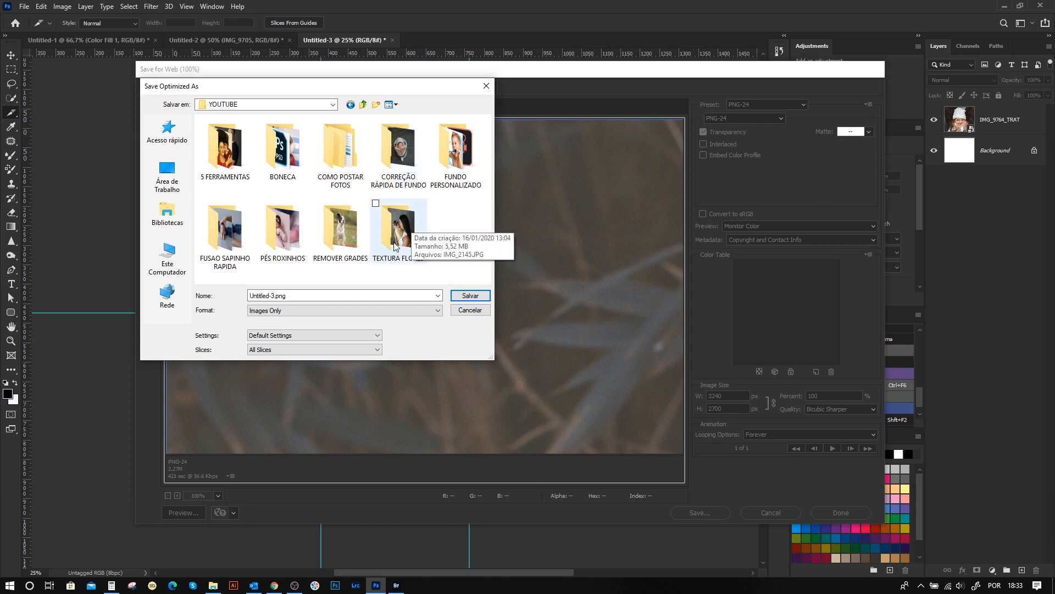
{"action": "double_click", "coordinate": [344, 155]}
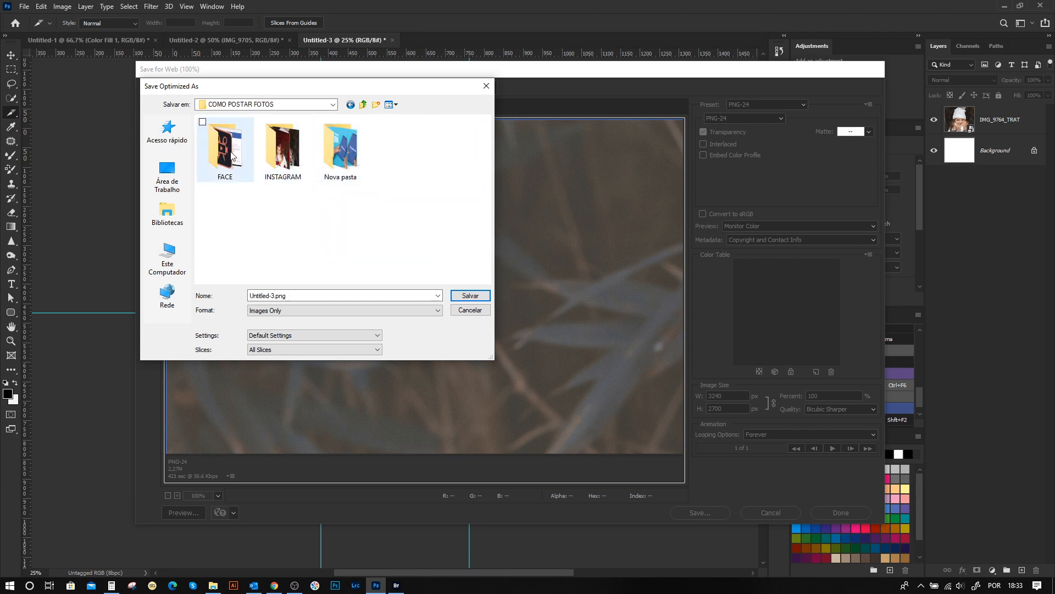
{"action": "double_click", "coordinate": [273, 158]}
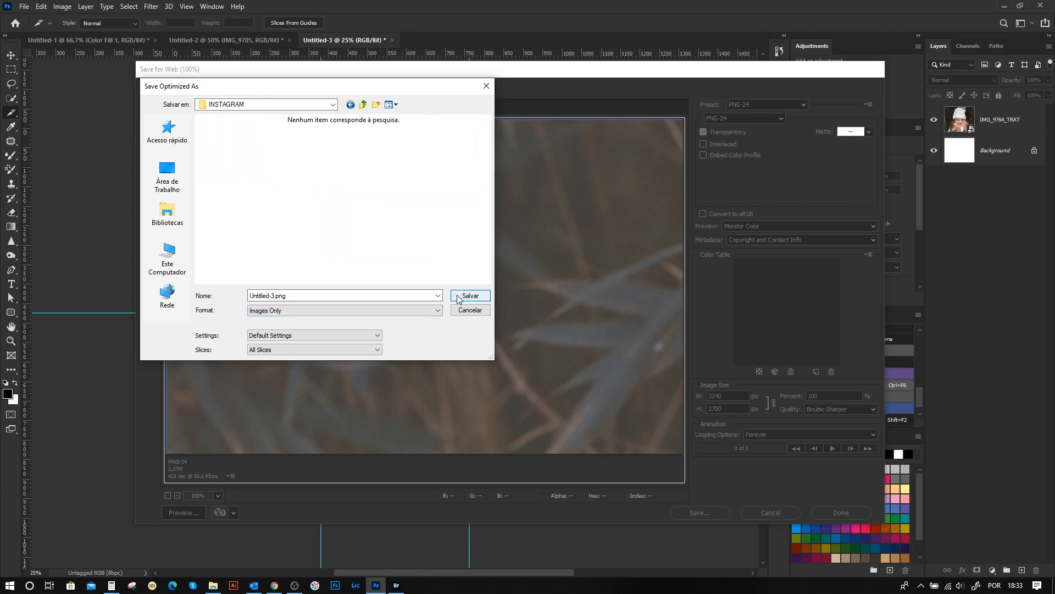
Name the export Insta and save all slices as images.
{"action": "double_click", "coordinate": [355, 296]}
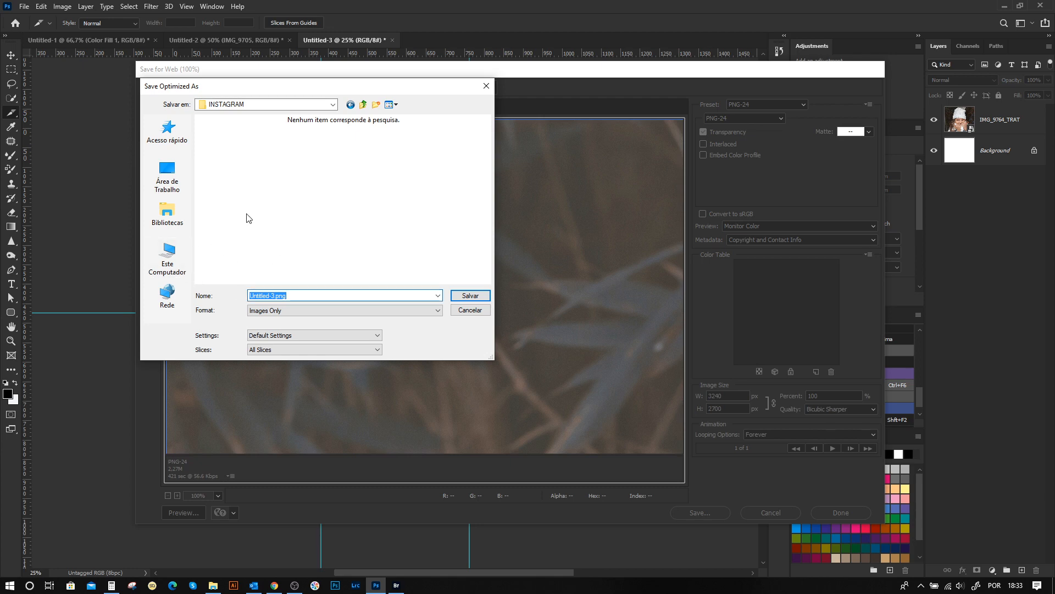
{"action": "key", "text": "BackSpace"}
{"action": "type", "text": "Insta"}
{"action": "left_click", "coordinate": [465, 297]}
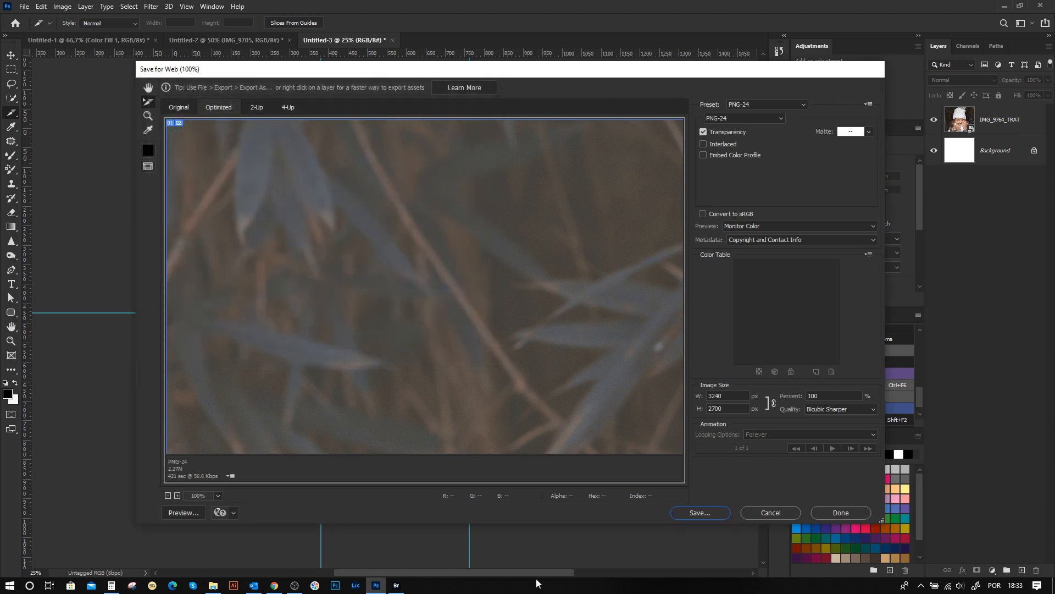
Switch to File Explorer, open the images folder inside INSTAGRAM, and check the exported slices and their dimensions.
{"action": "left_click", "coordinate": [213, 585]}
{"action": "double_click", "coordinate": [216, 138]}
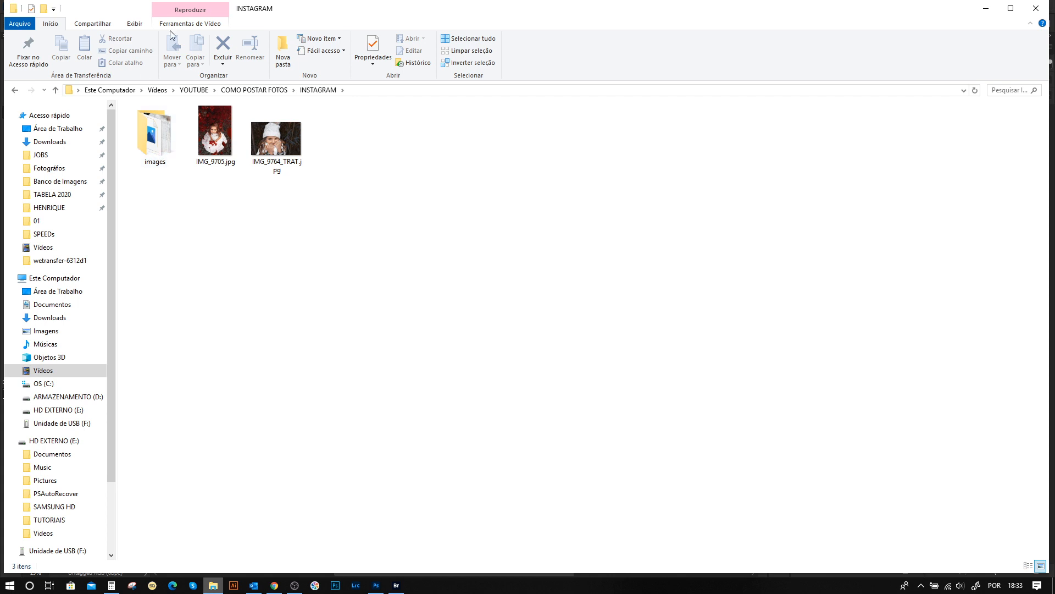
{"action": "double_click", "coordinate": [149, 141]}
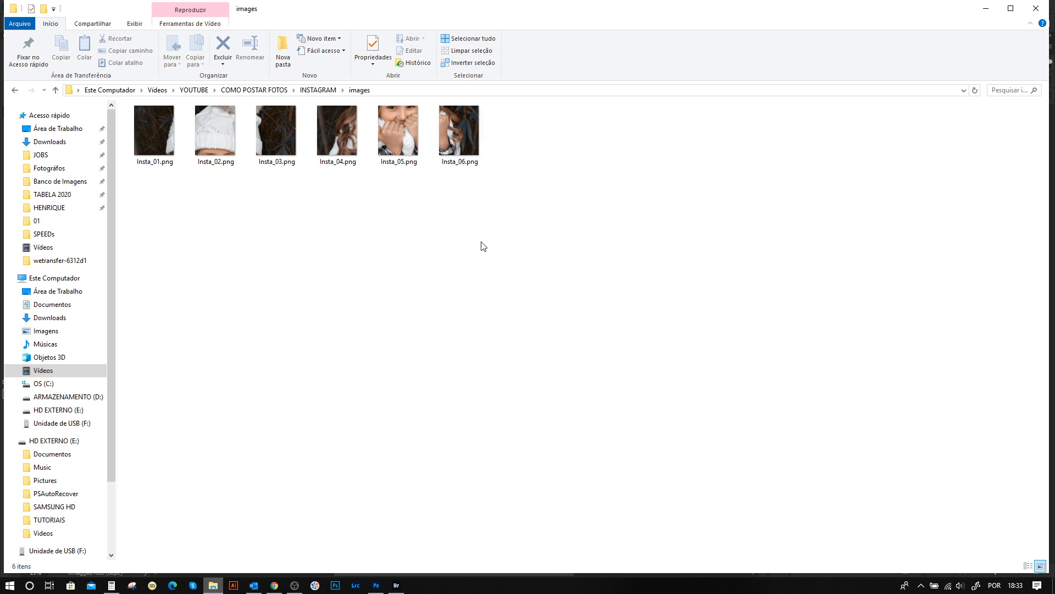
{"action": "mouse_move", "coordinate": [443, 151]}
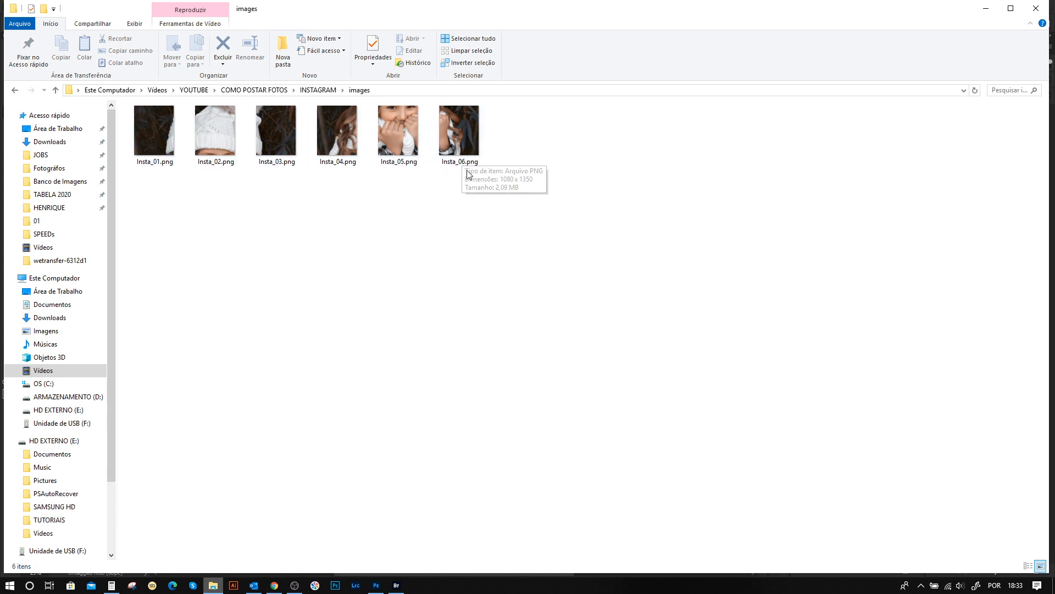
{"action": "mouse_move", "coordinate": [174, 123]}
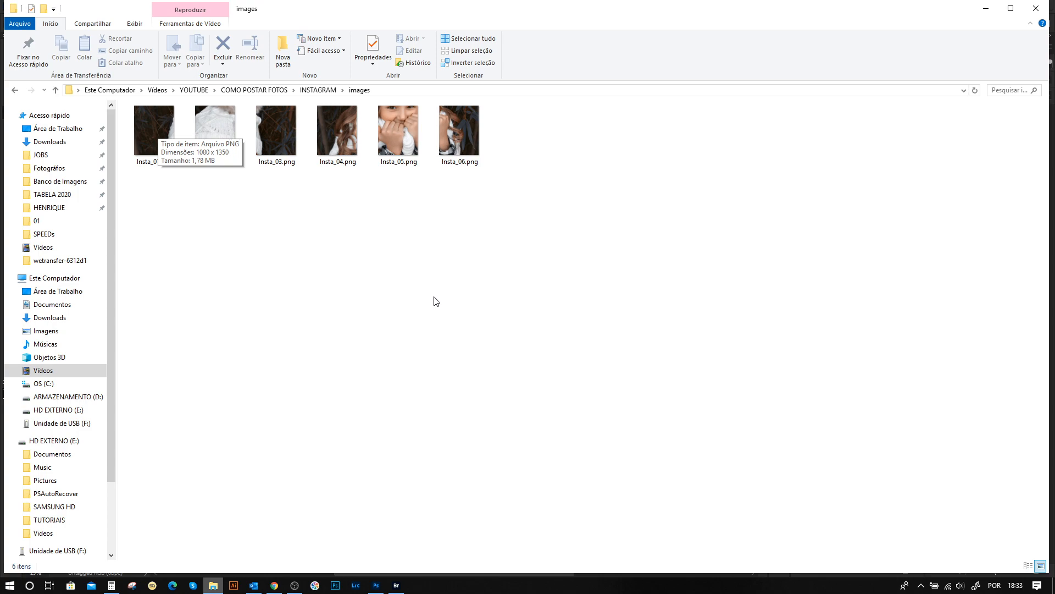
Switch back to Photoshop and bring up the Untitled-2 portrait document.
{"action": "left_click", "coordinate": [376, 585]}
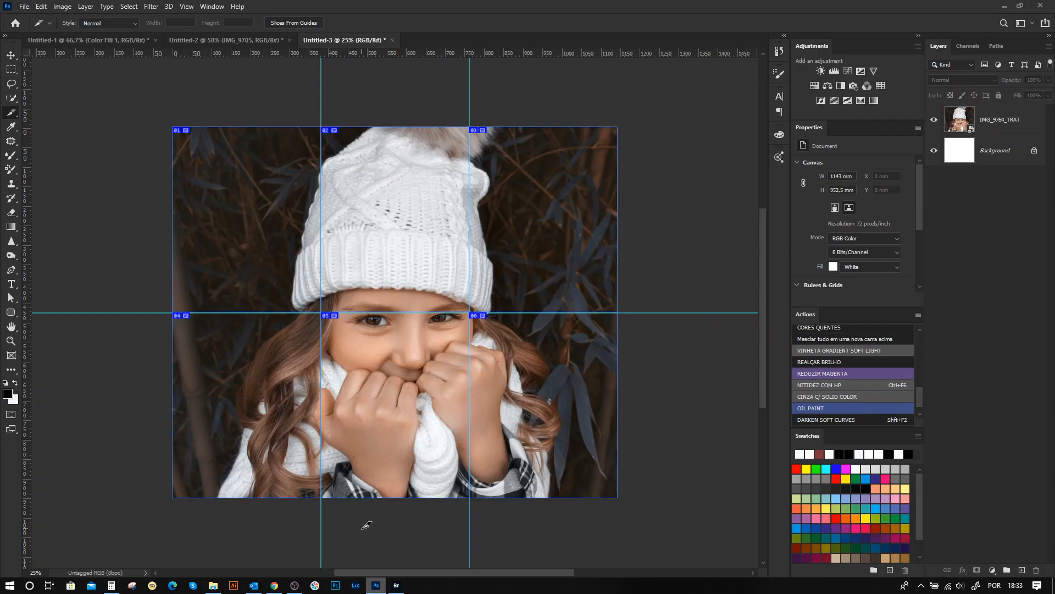
{"action": "left_click", "coordinate": [233, 40]}
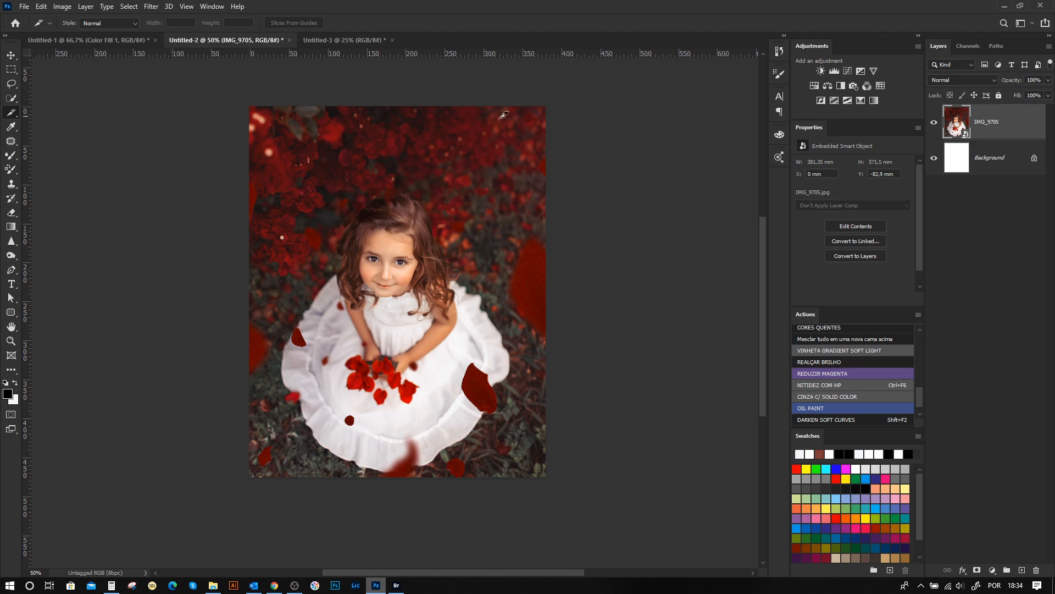
{"action": "left_click", "coordinate": [24, 6]}
{"action": "left_click", "coordinate": [24, 6]}
{"action": "left_click", "coordinate": [41, 6]}
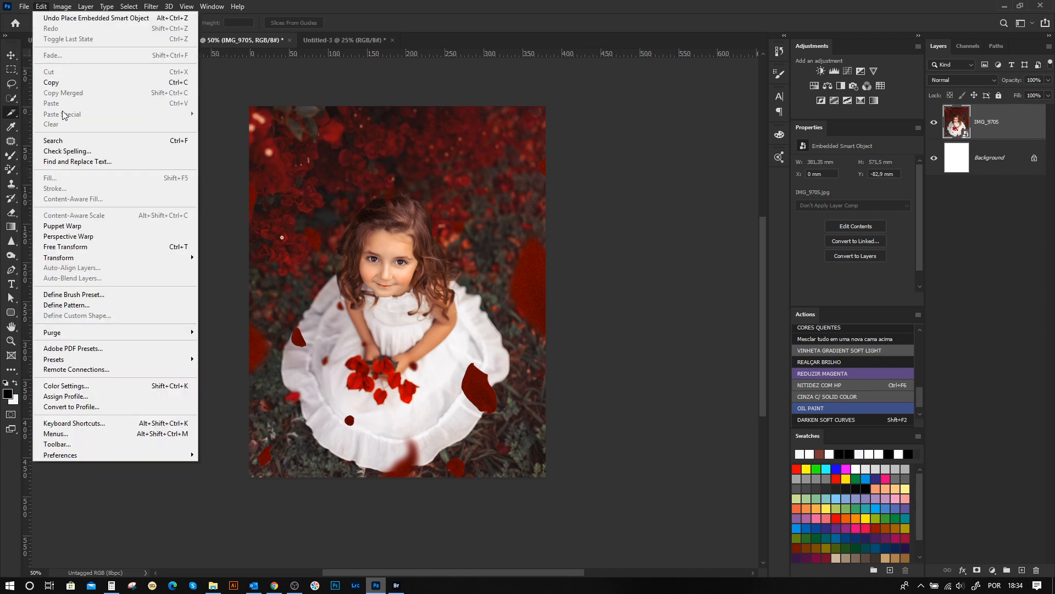
{"action": "left_click", "coordinate": [24, 6]}
{"action": "mouse_move", "coordinate": [75, 177]}
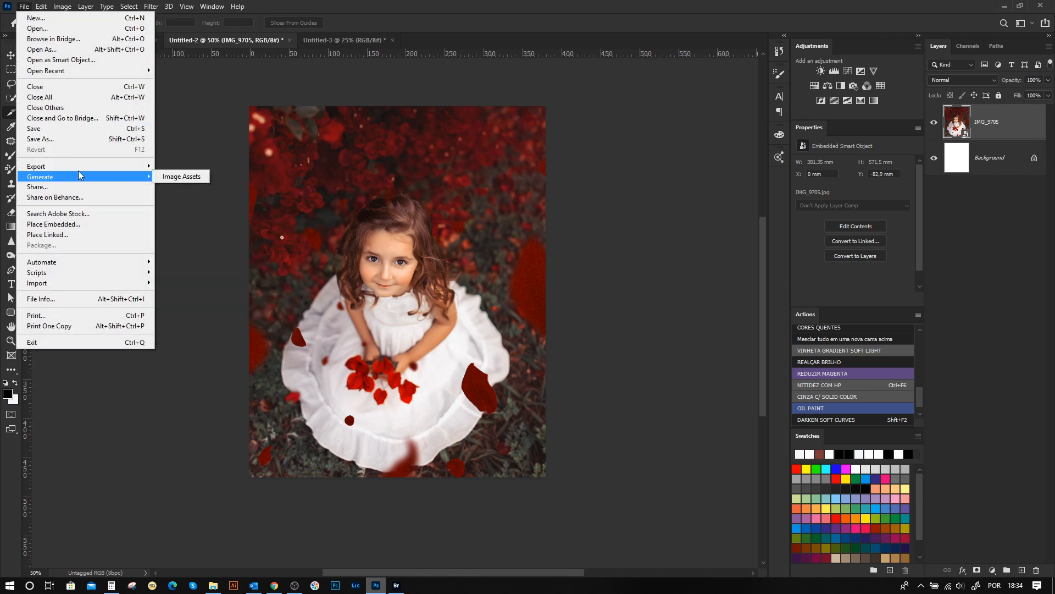
{"action": "left_click", "coordinate": [172, 192]}
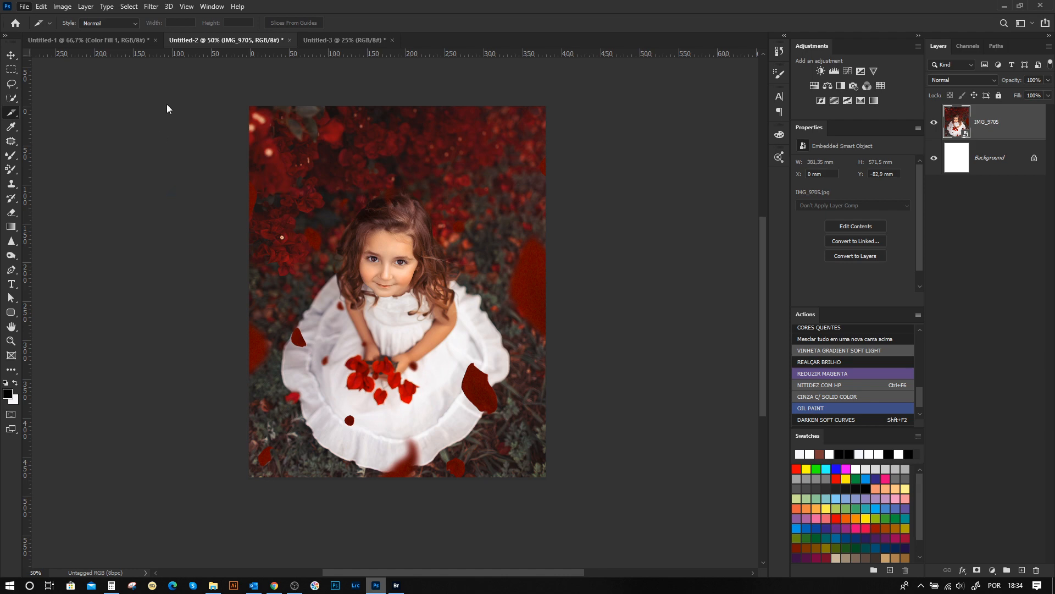
Export the portrait photo with Save for Web (Legacy) as Untitled-2.png in PNG-24 format to the INSTAGRAM folder.
{"action": "left_click", "coordinate": [25, 7]}
{"action": "mouse_move", "coordinate": [83, 166]}
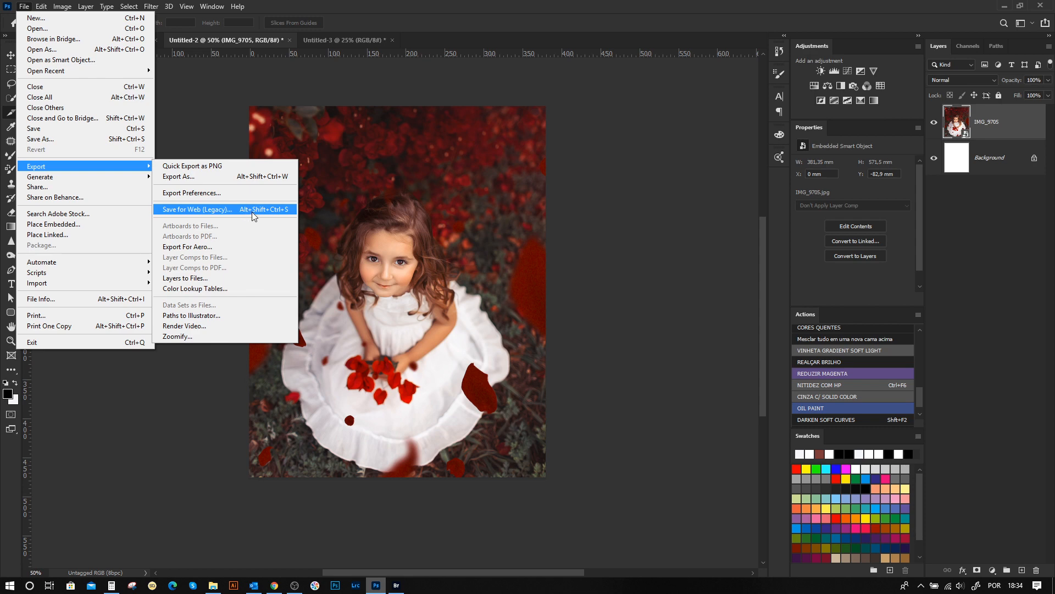
{"action": "left_click", "coordinate": [350, 9]}
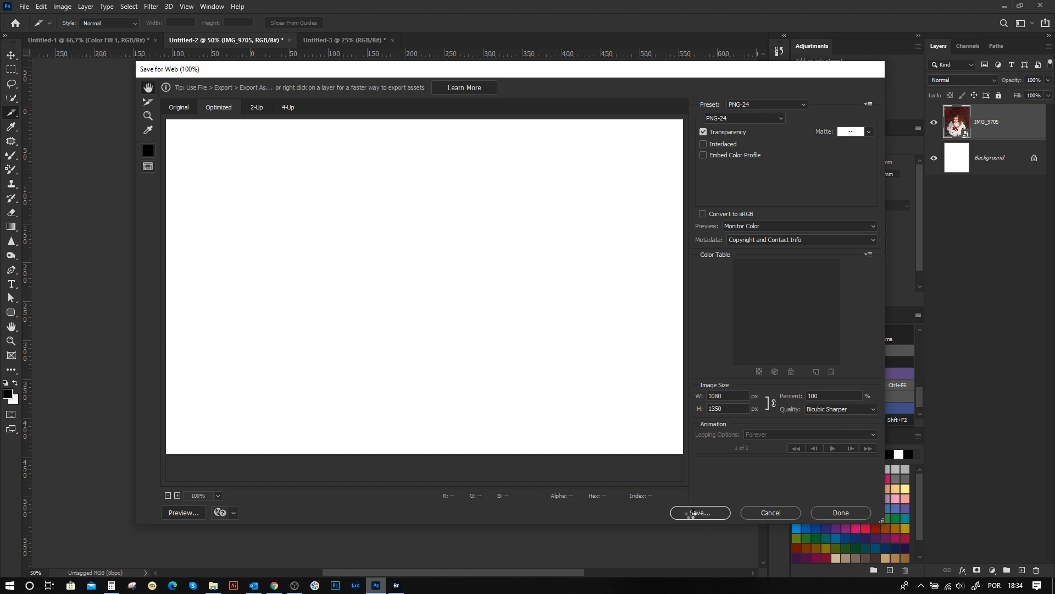
{"action": "left_click", "coordinate": [694, 514]}
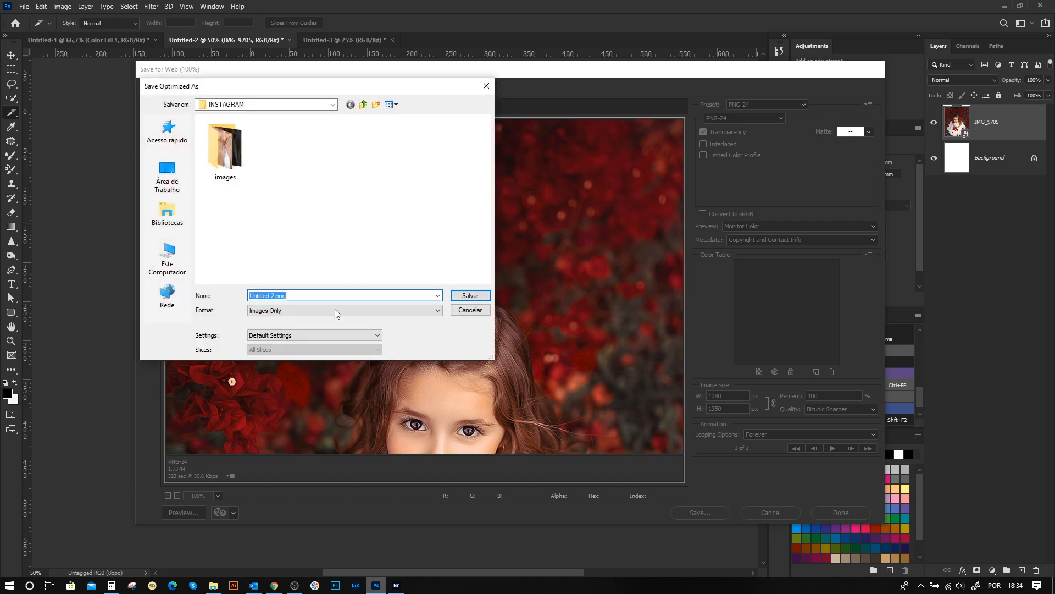
{"action": "left_click", "coordinate": [467, 295]}
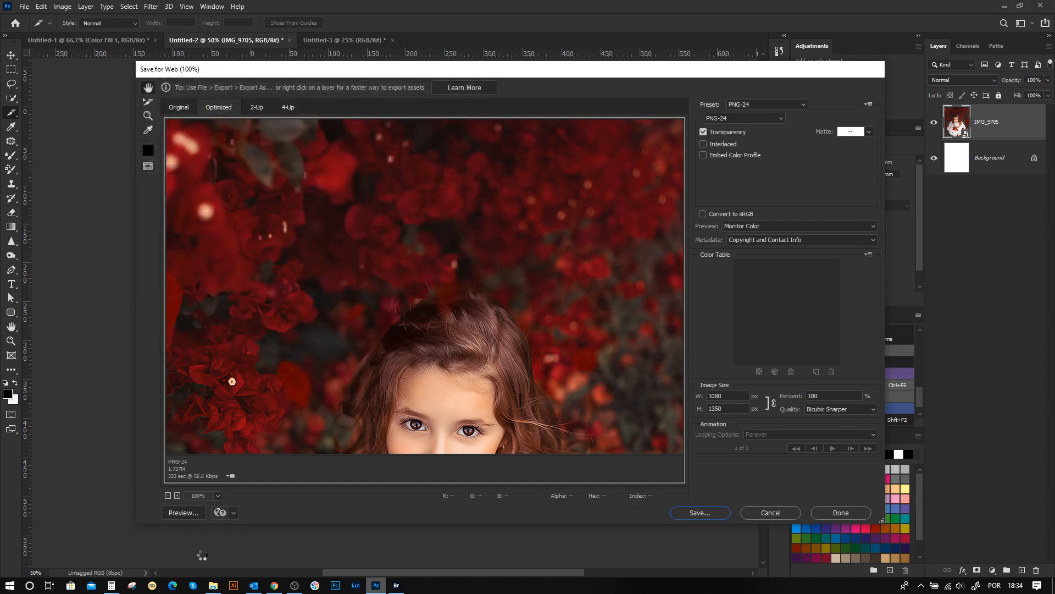
Switch to File Explorer and check the exported Untitled-2.png in the INSTAGRAM folder.
{"action": "left_click", "coordinate": [216, 586]}
{"action": "left_click", "coordinate": [319, 90]}
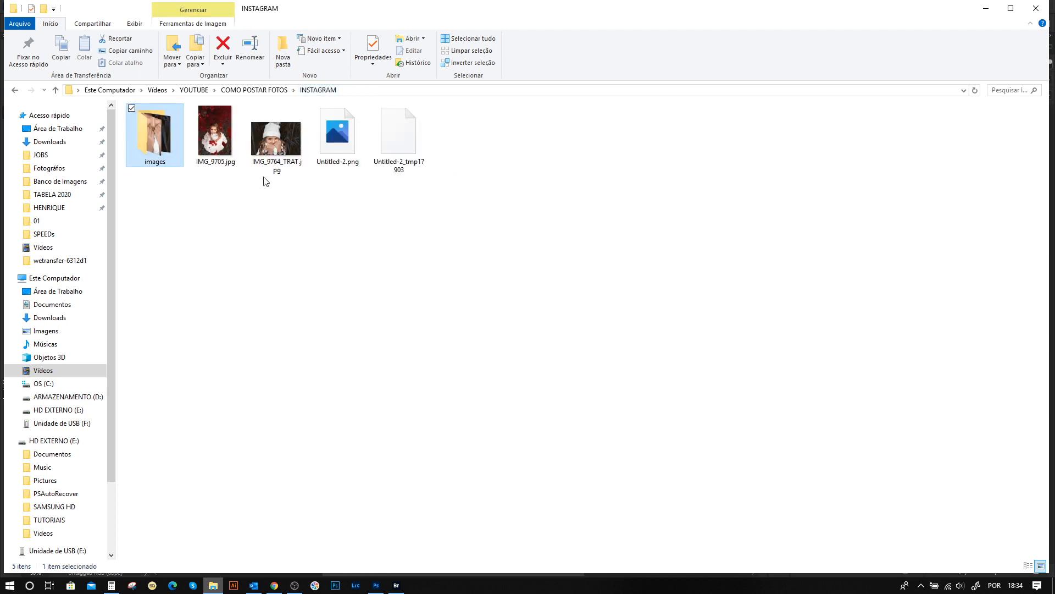
{"action": "left_click", "coordinate": [338, 138]}
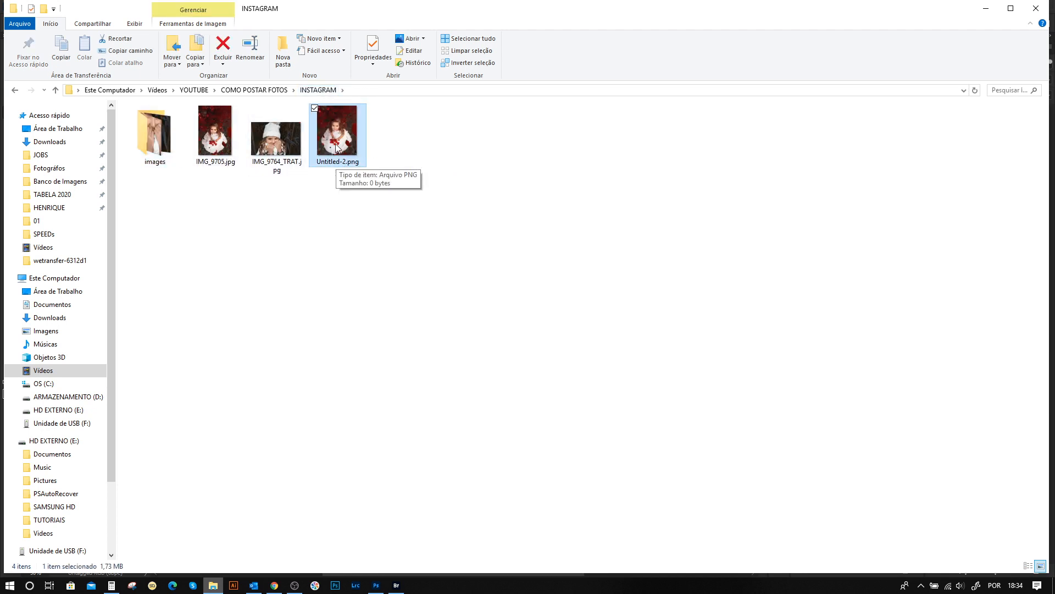
{"action": "left_click", "coordinate": [332, 235]}
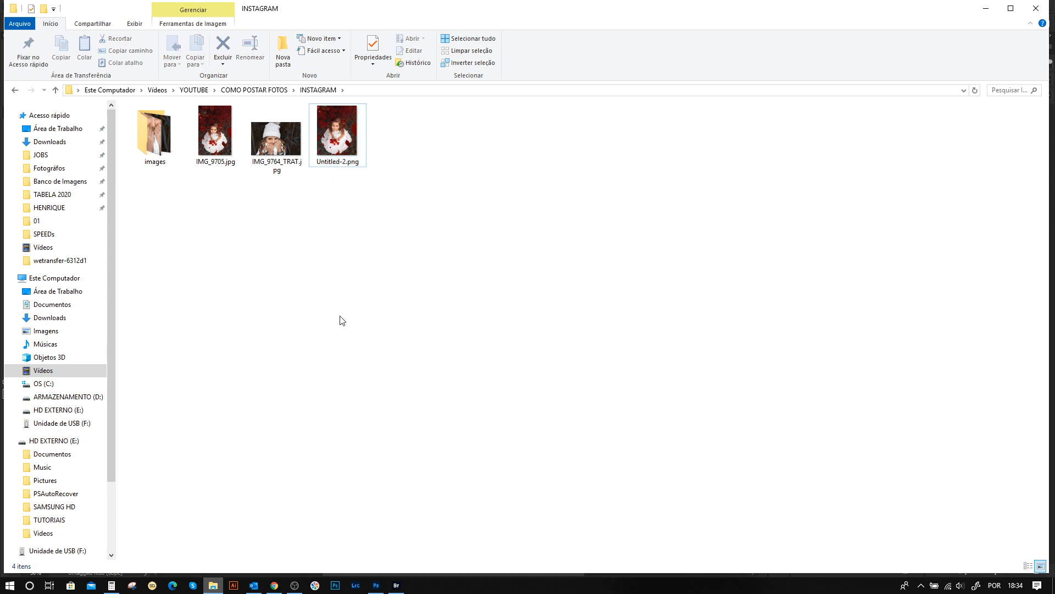
Switch back to Photoshop, bring up the Untitled-1 square document, and toggle the visibility of its photo and colour fill layers.
{"action": "left_click", "coordinate": [376, 585]}
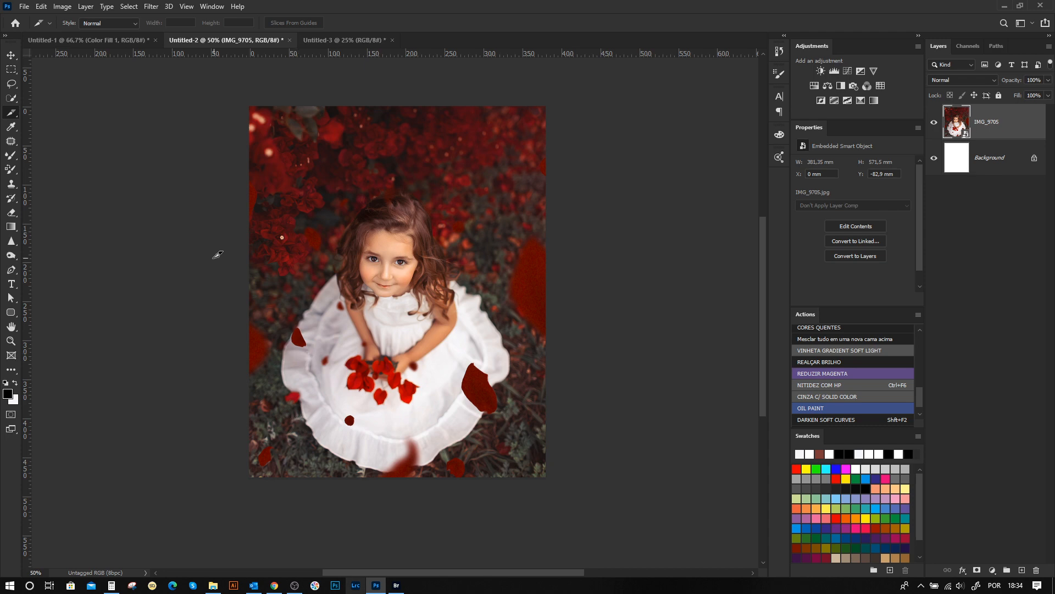
{"action": "left_click", "coordinate": [94, 38]}
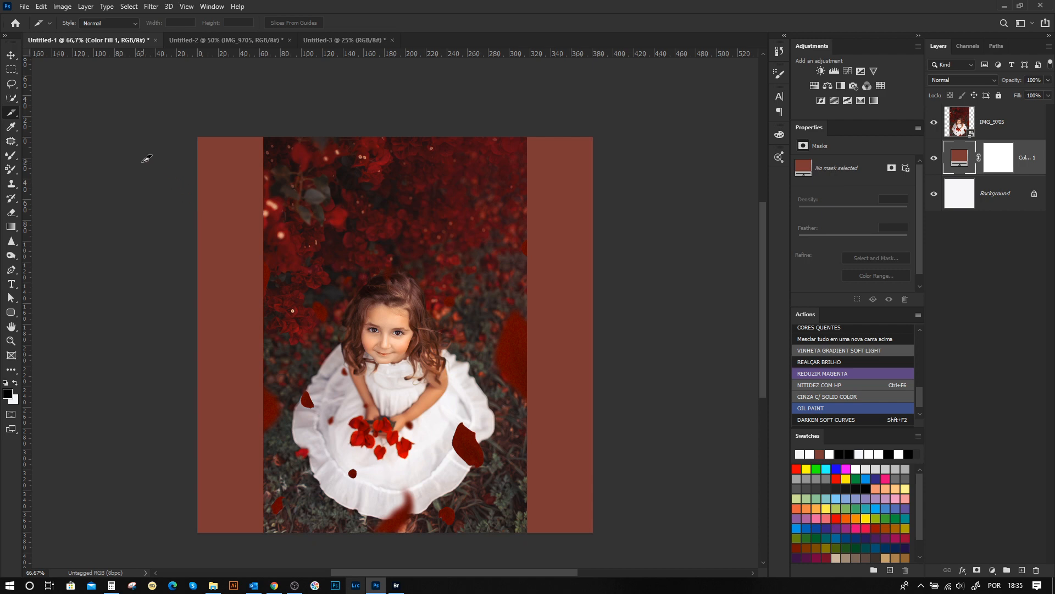
{"action": "left_click", "coordinate": [934, 158]}
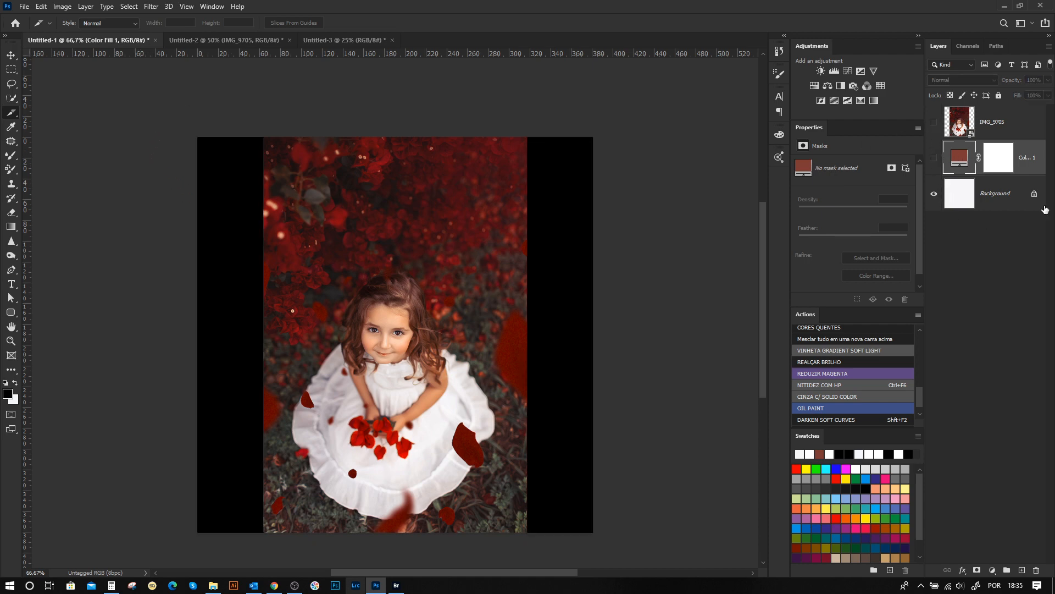
{"action": "key", "text": "ctrl+0"}
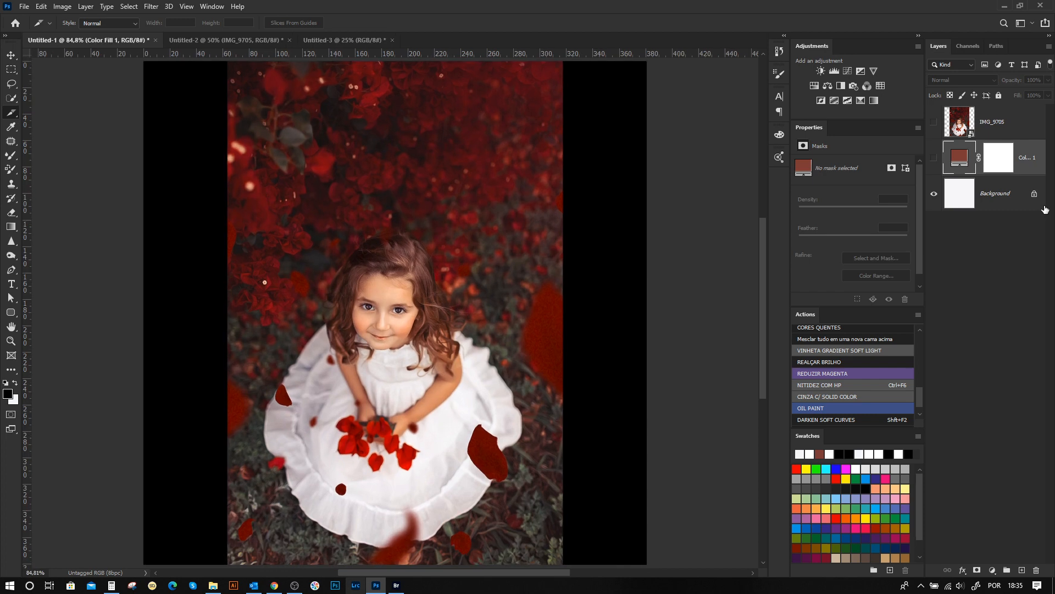
{"action": "left_click", "coordinate": [995, 130]}
{"action": "left_click", "coordinate": [933, 122]}
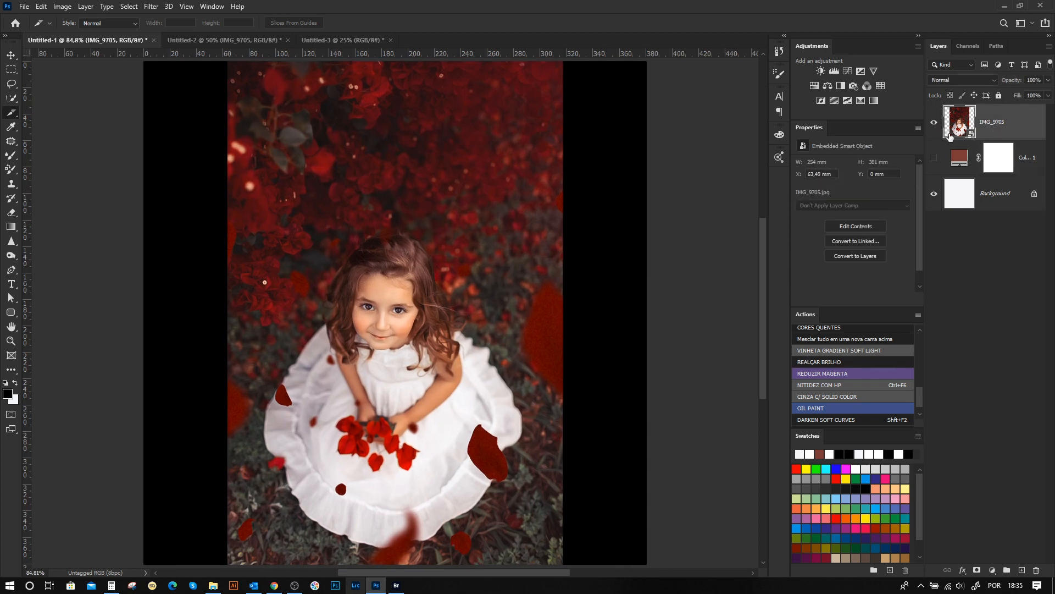
{"action": "left_click", "coordinate": [934, 159]}
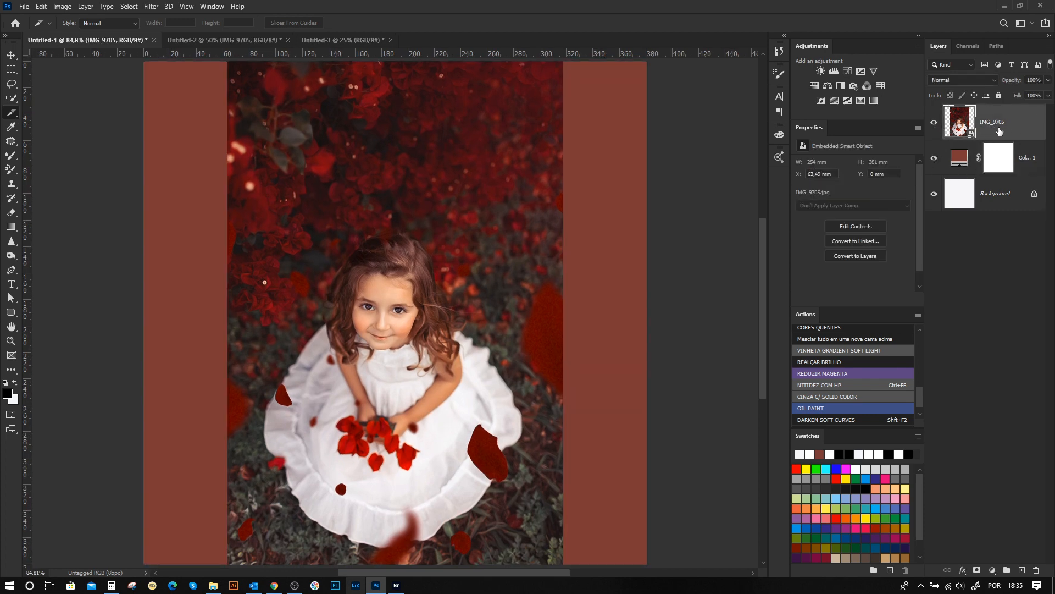
Delete the IMG_9705 photo layer and the colour fill layer from the square document, keeping only the background.
{"action": "left_click", "coordinate": [1037, 569]}
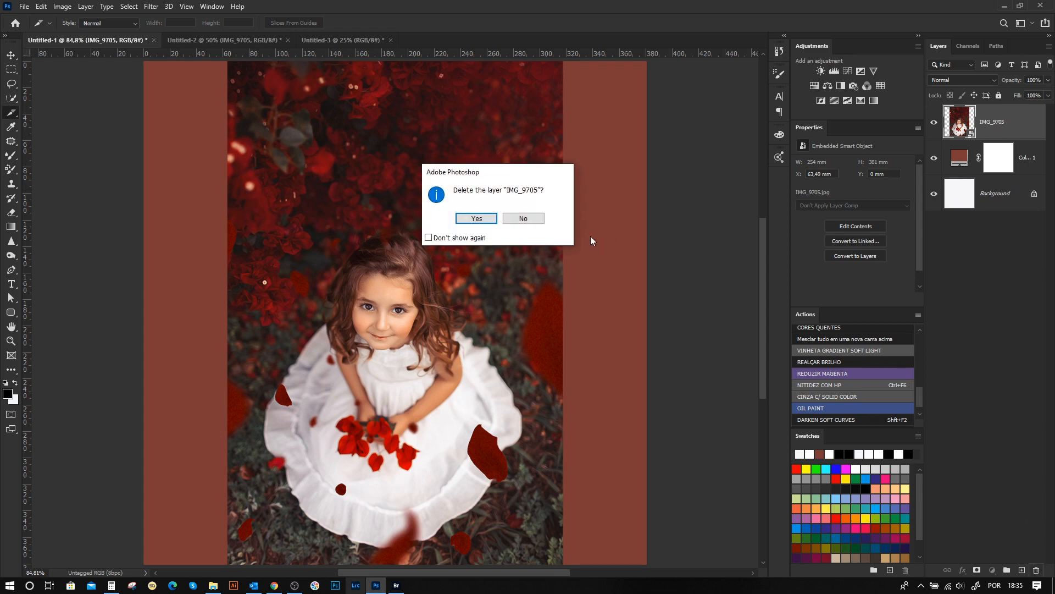
{"action": "key", "text": "Return"}
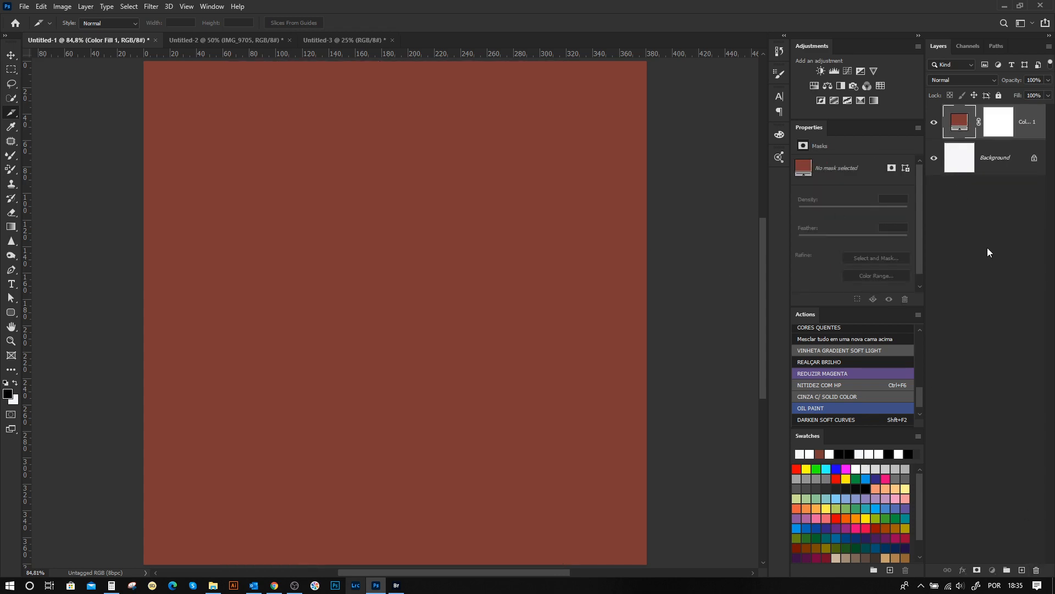
{"action": "left_click", "coordinate": [1037, 570]}
{"action": "key", "text": "Return"}
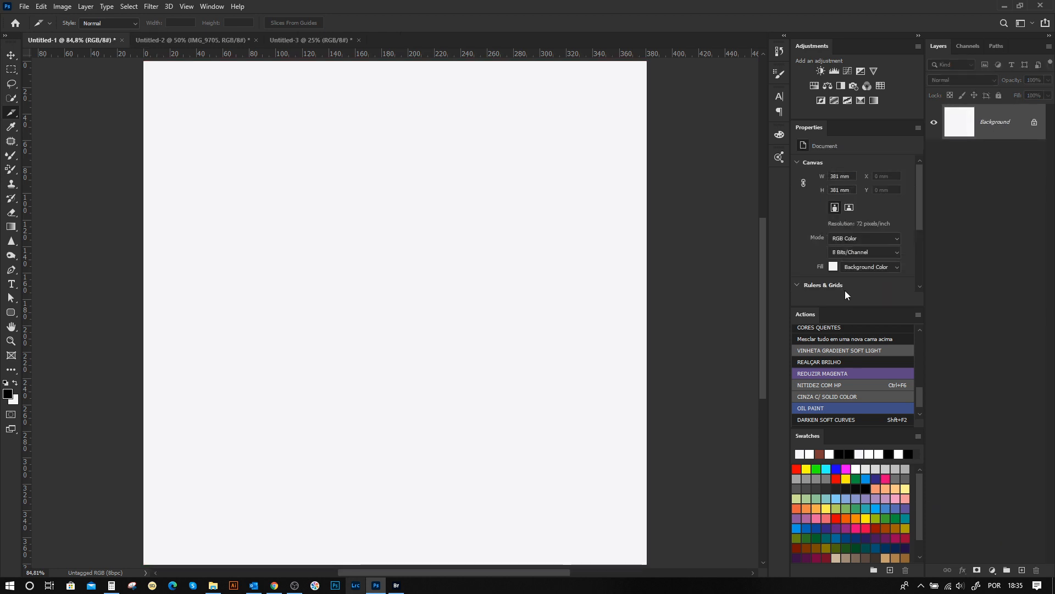
Save the blank square document as a Photoshop file named 1080x1080 in Vídeos > YOUTUBE > COMO POSTAR FOTOS > INSTAGRAM, and close it.
{"action": "key", "text": "ctrl+s"}
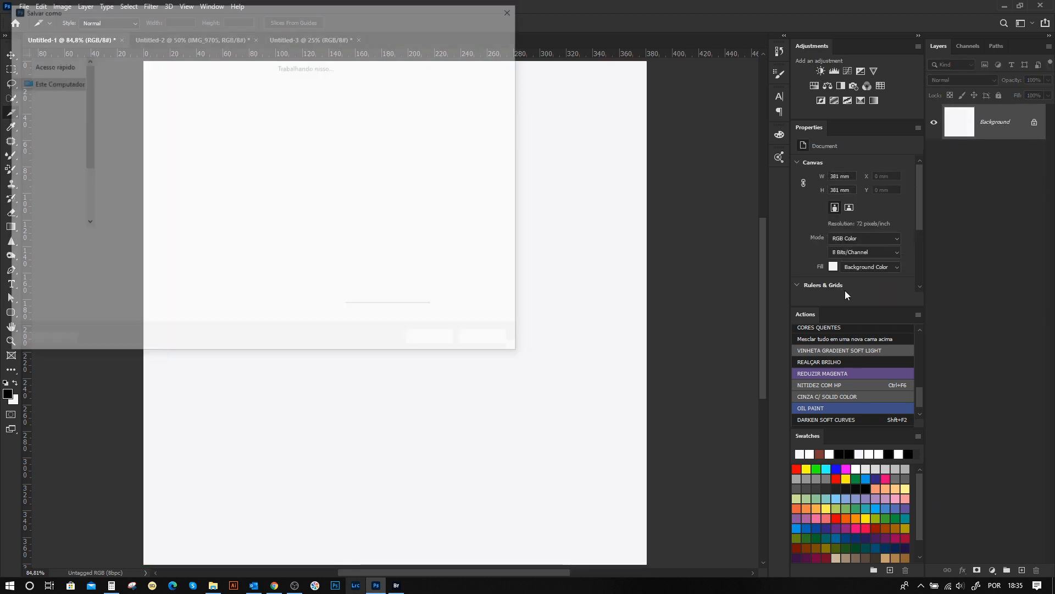
{"action": "mouse_move", "coordinate": [84, 119]}
{"action": "left_mouse_down"}
{"action": "mouse_move", "coordinate": [83, 143]}
{"action": "mouse_move", "coordinate": [79, 136]}
{"action": "left_mouse_up"}
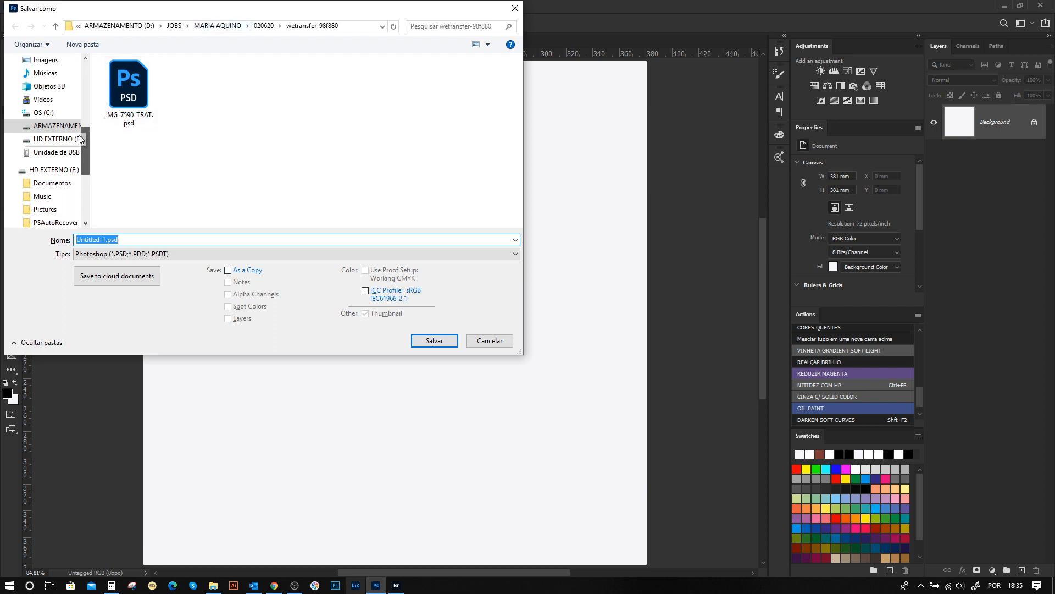
{"action": "left_click", "coordinate": [44, 99]}
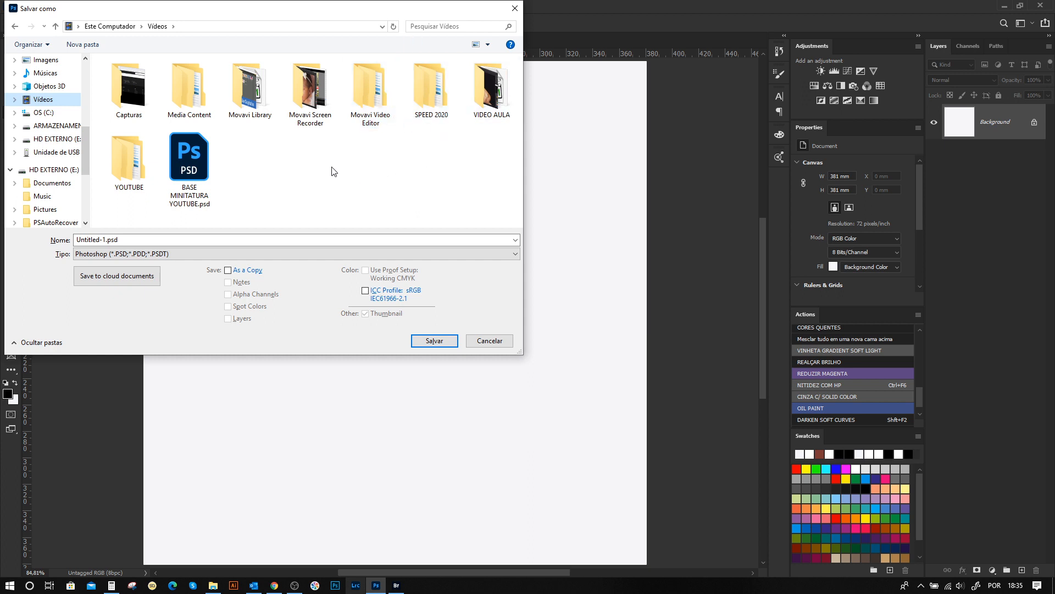
{"action": "double_click", "coordinate": [138, 155]}
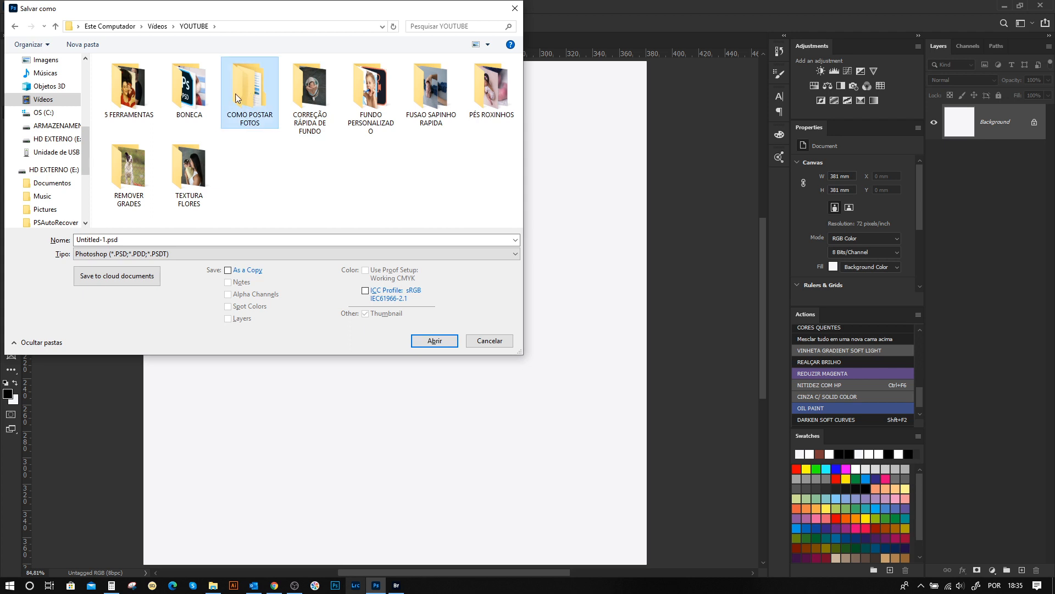
{"action": "double_click", "coordinate": [250, 88]}
{"action": "double_click", "coordinate": [189, 88]}
{"action": "triple_click", "coordinate": [150, 239]}
{"action": "type", "text": "1080x1080"}
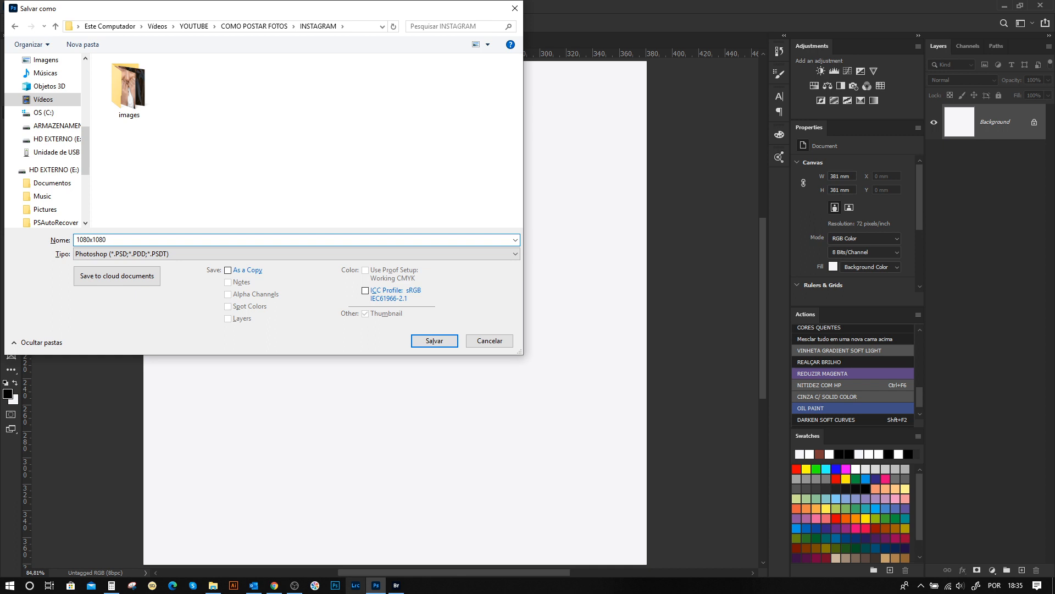
{"action": "key", "text": "Return"}
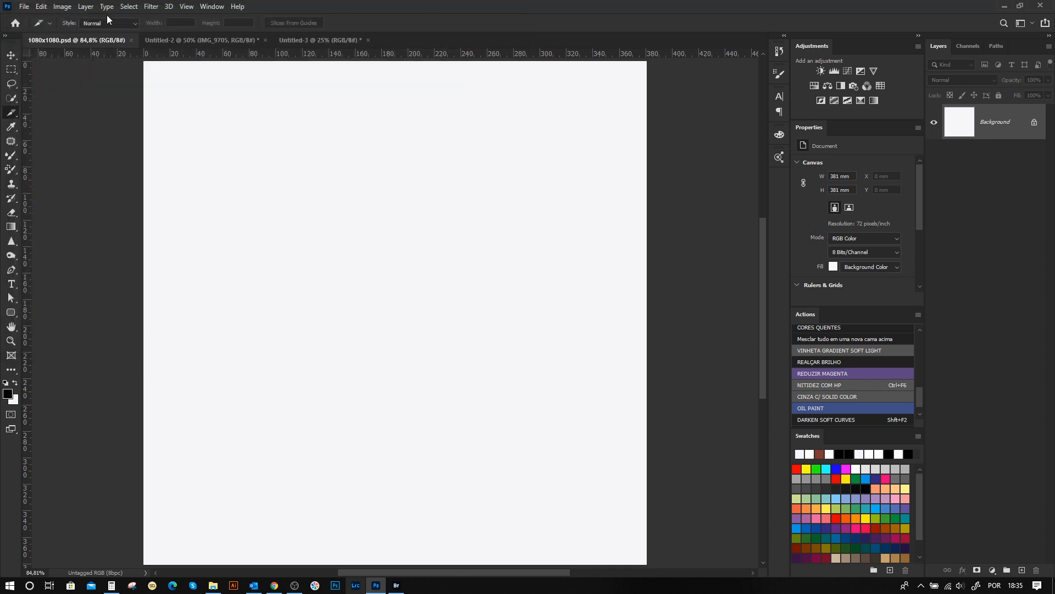
{"action": "left_click", "coordinate": [130, 40]}
Delete the IMG_9705 photo layer from the Untitled-2 portrait document, keeping only the background.
{"action": "key", "text": "v"}
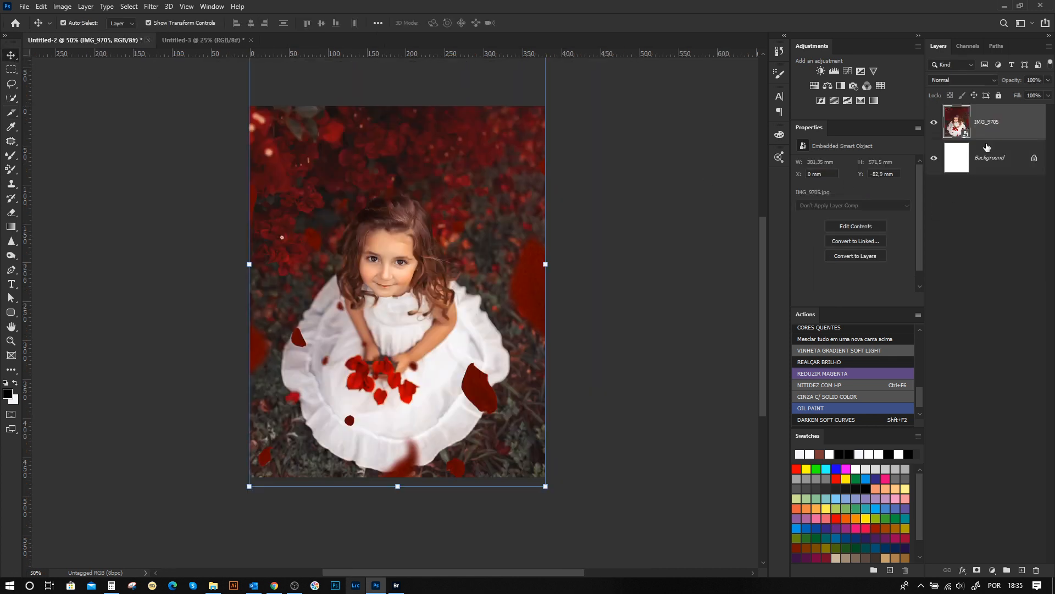
{"action": "key", "text": "Delete"}
{"action": "key", "text": "ctrl"}
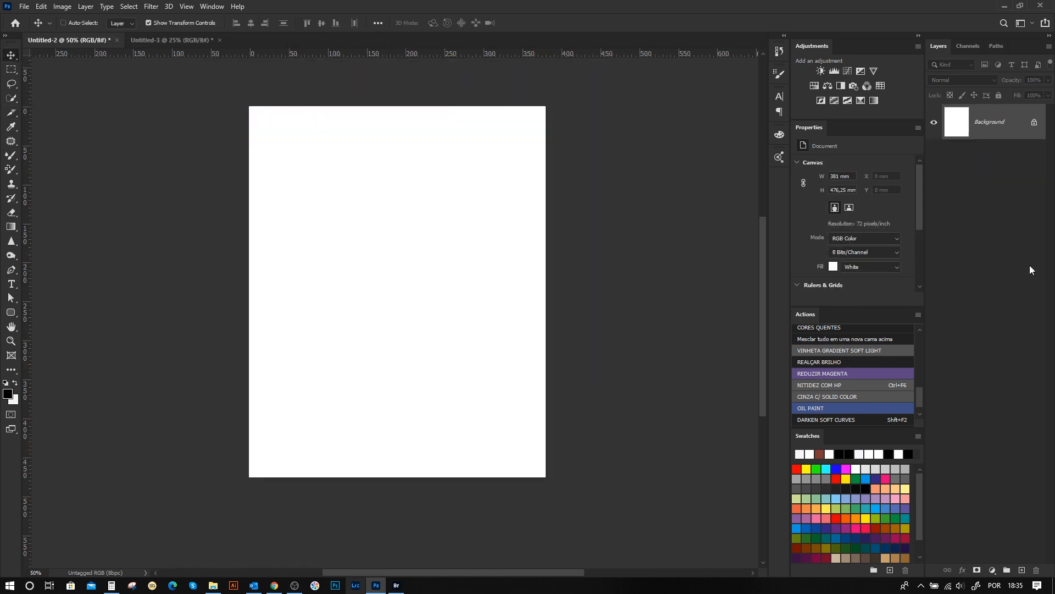
Save the blank portrait document as a Photoshop file named 1080x1350 in the INSTAGRAM folder, and close it.
{"action": "key", "text": "ctrl+shift+s"}
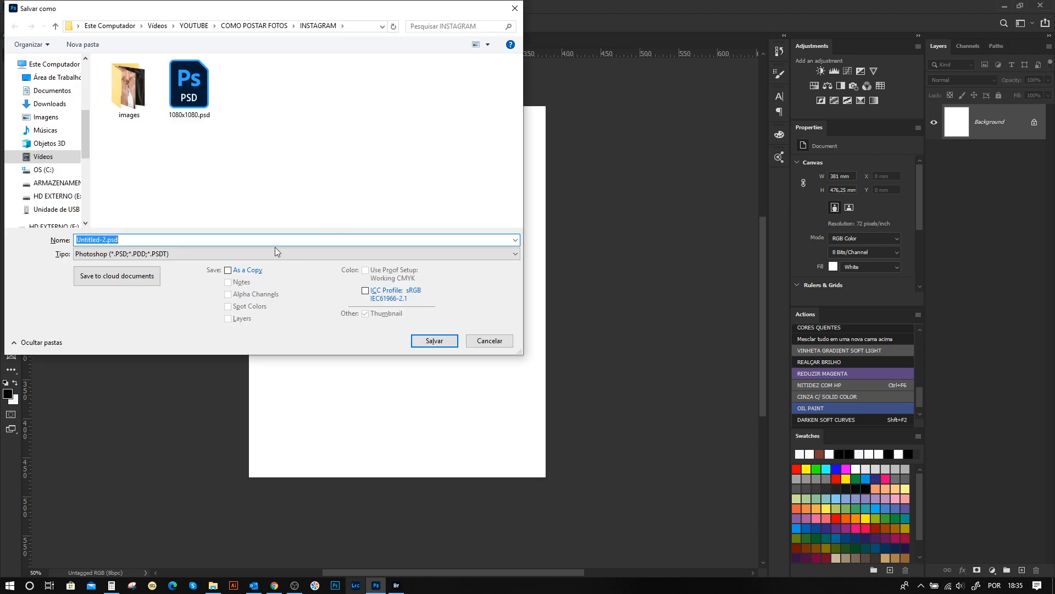
{"action": "type", "text": "1080x350"}
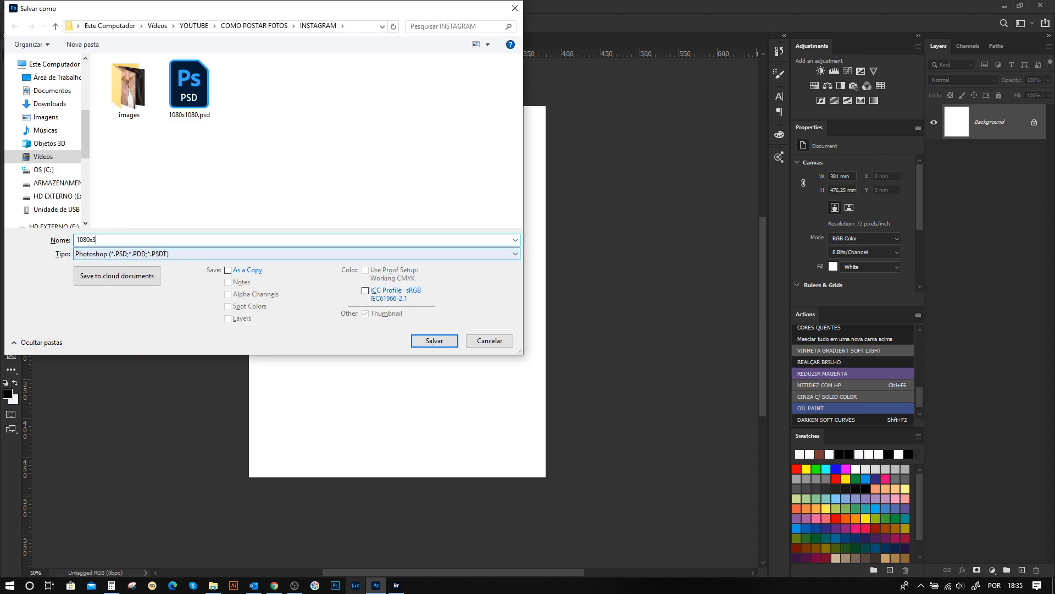
{"action": "key", "text": "BackSpace"}
{"action": "key", "text": "BackSpace"}
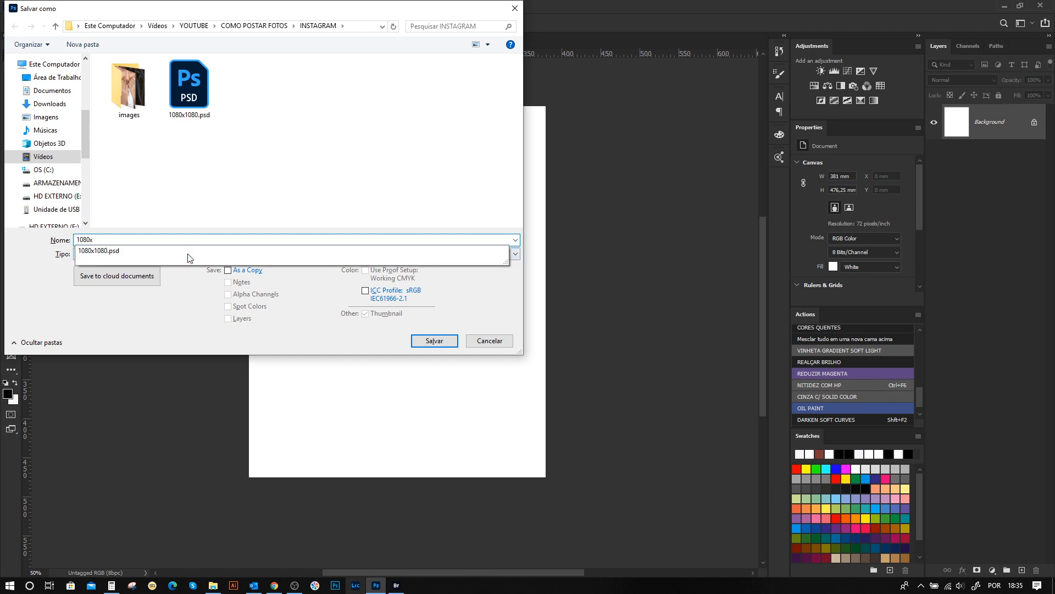
{"action": "type", "text": "1350"}
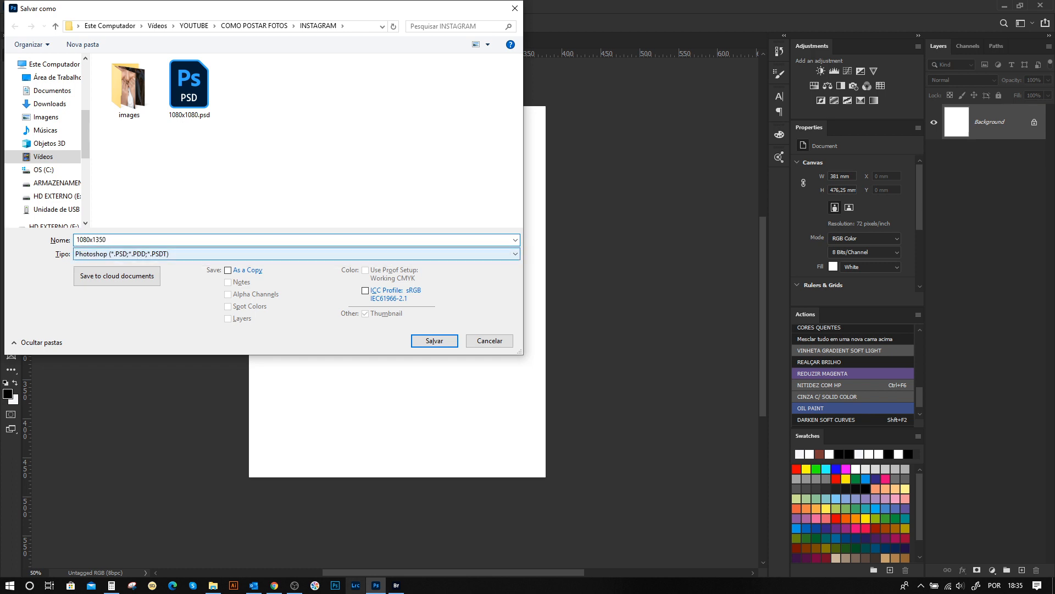
{"action": "key", "text": "Return"}
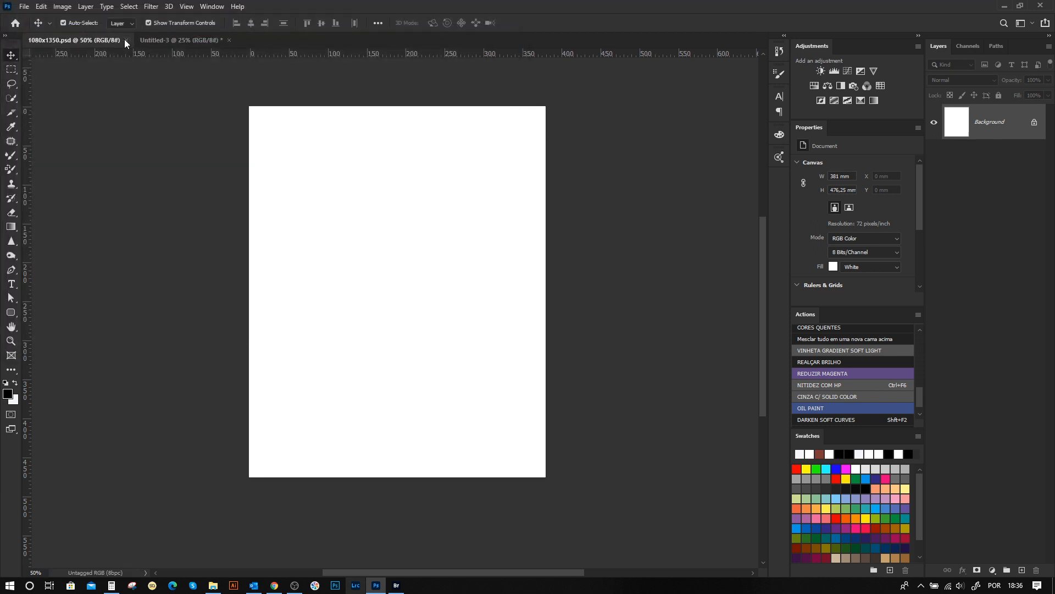
{"action": "left_click", "coordinate": [127, 41]}
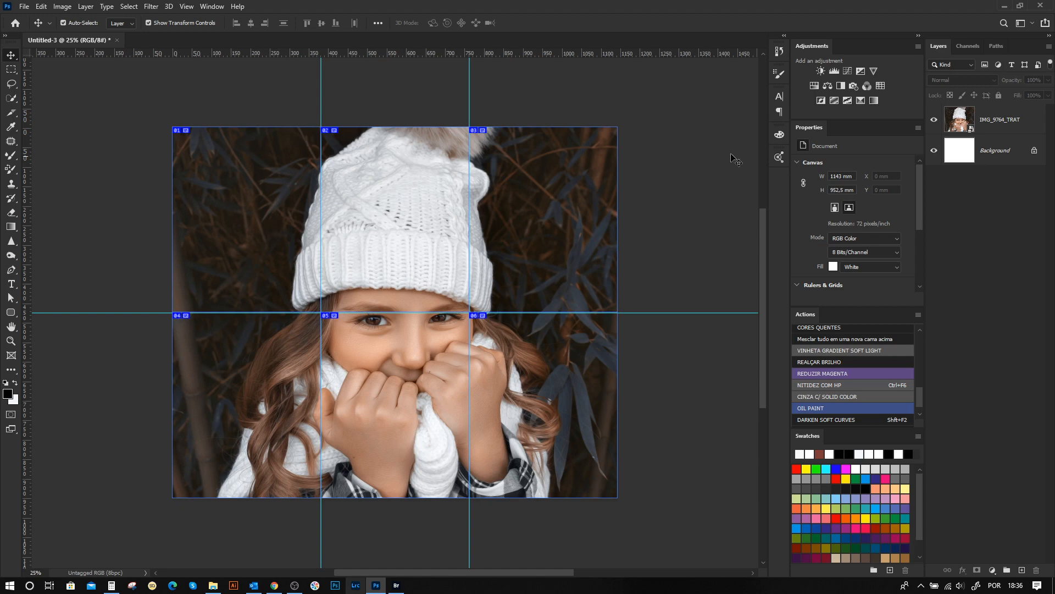
Delete the IMG_9764_TRAT photo layer from Untitled-3 and save the sliced template as "6 GRIDS - 1080x1350" in the INSTAGRAM folder.
{"action": "left_click", "coordinate": [977, 126]}
{"action": "key", "text": "Delete"}
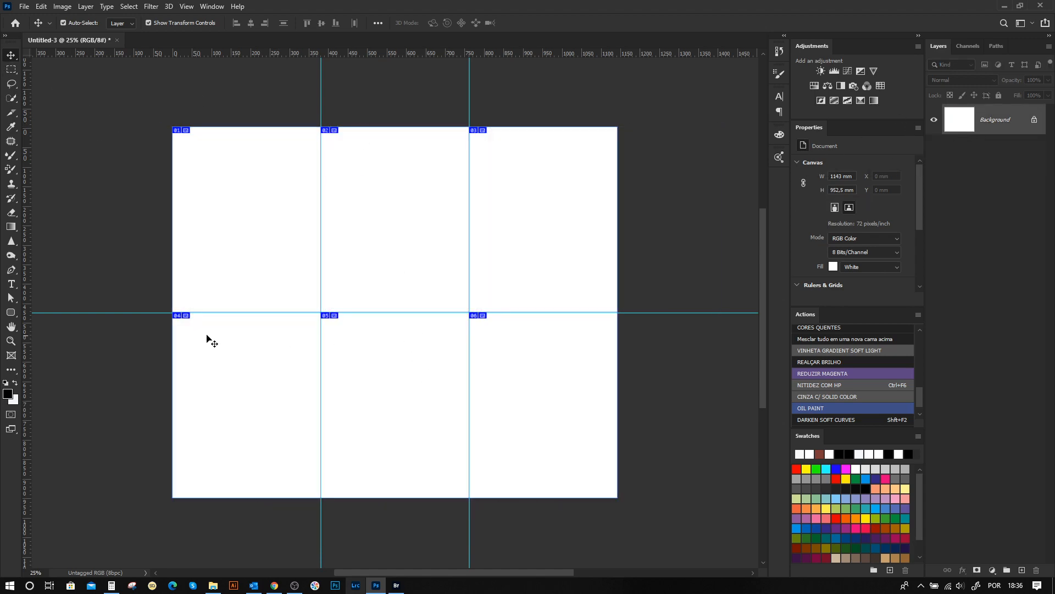
{"action": "key", "text": "ctrl+s"}
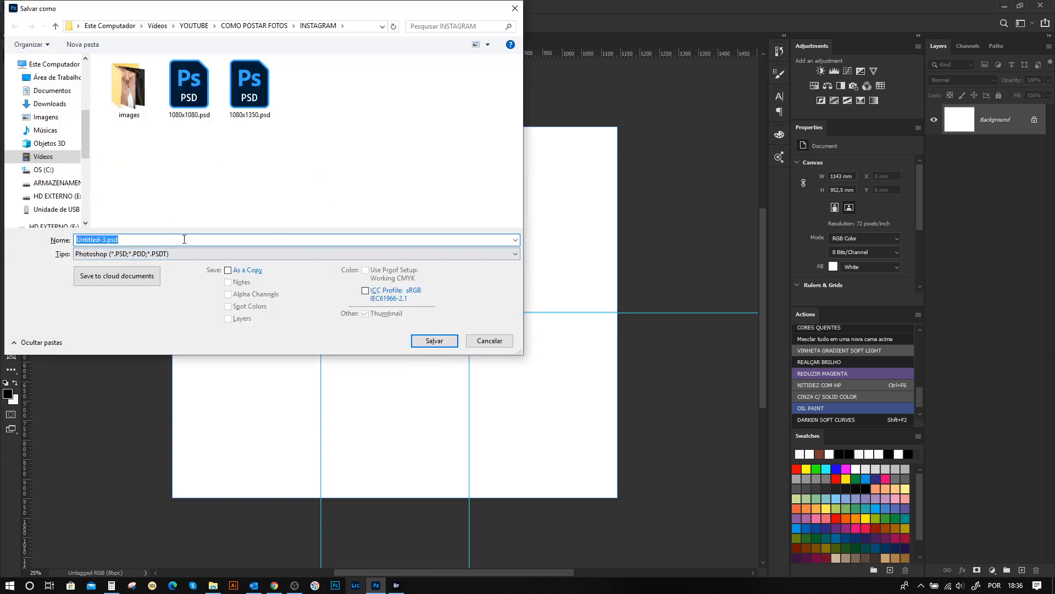
{"action": "type", "text": "GRID-9F"}
{"action": "key", "text": "BackSpace"}
{"action": "type", "text": "6"}
{"action": "key", "text": "BackSpace"}
{"action": "key", "text": "BackSpace"}
{"action": "key", "text": "BackSpace"}
{"action": "key", "text": "BackSpace"}
{"action": "key", "text": "BackSpace"}
{"action": "key", "text": "BackSpace"}
{"action": "type", "text": "6 GRIDS - 1080x1350"}
{"action": "key", "text": "Return"}
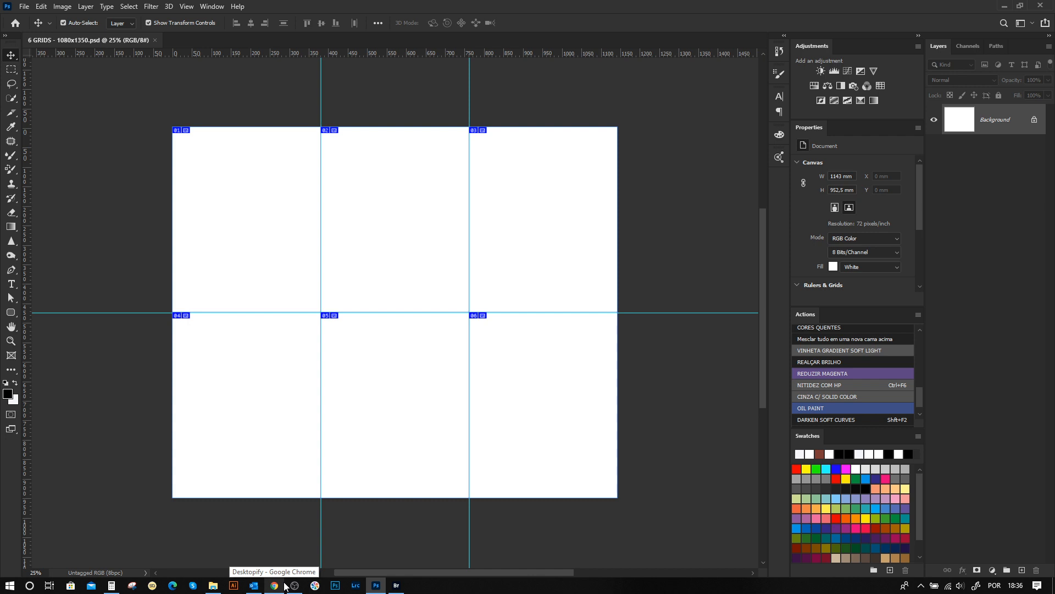
Switch to Bridge and select the three saved PSD templates in the INSTAGRAM folder to preview them.
{"action": "left_click", "coordinate": [396, 585]}
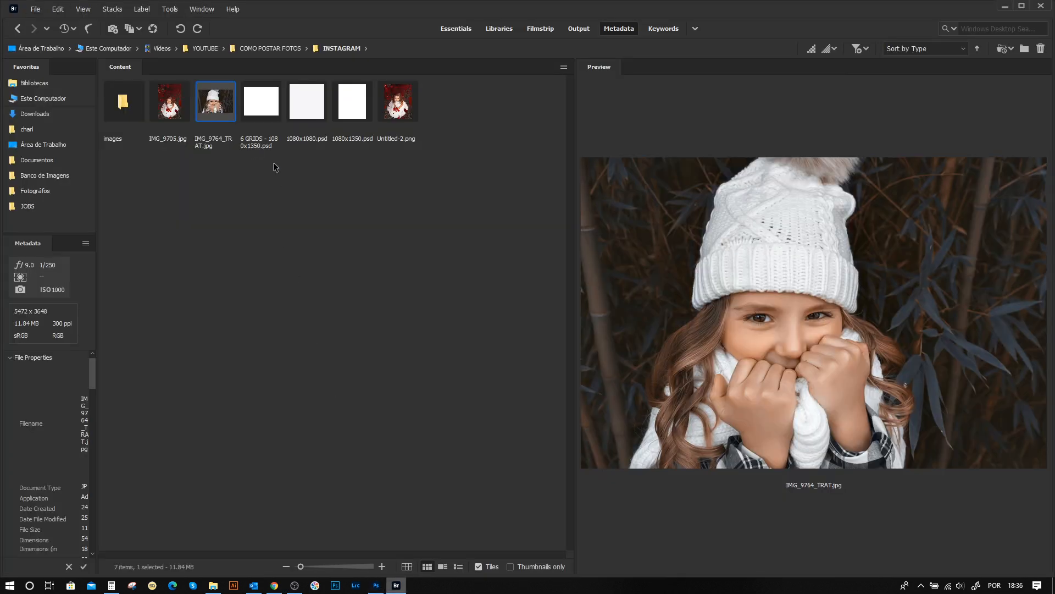
{"action": "left_click_drag", "start_coordinate": [360, 172], "coordinate": [255, 137]}
{"action": "left_click_drag", "start_coordinate": [357, 192], "coordinate": [265, 107]}
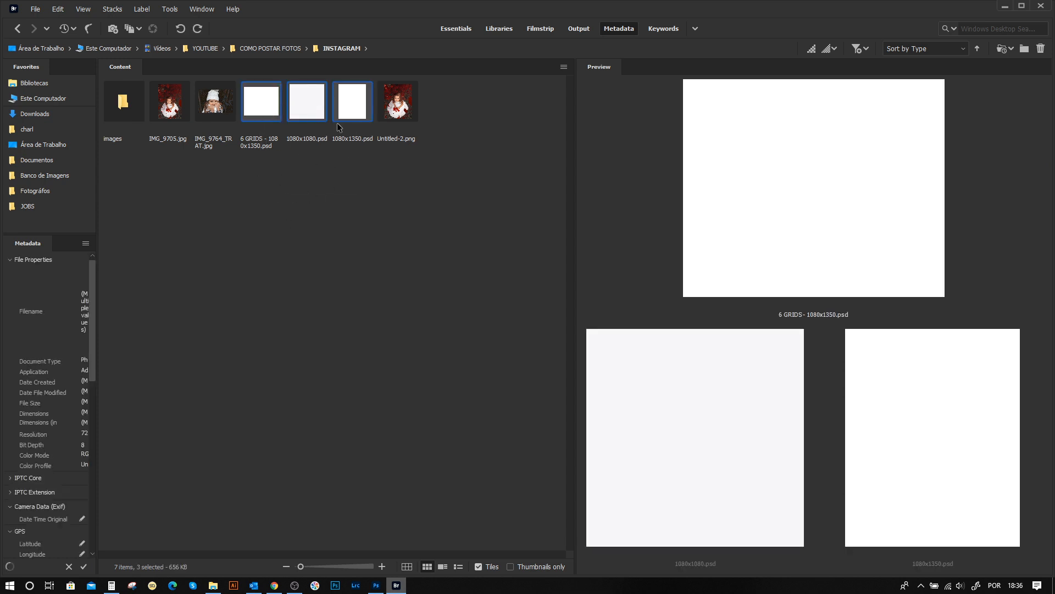